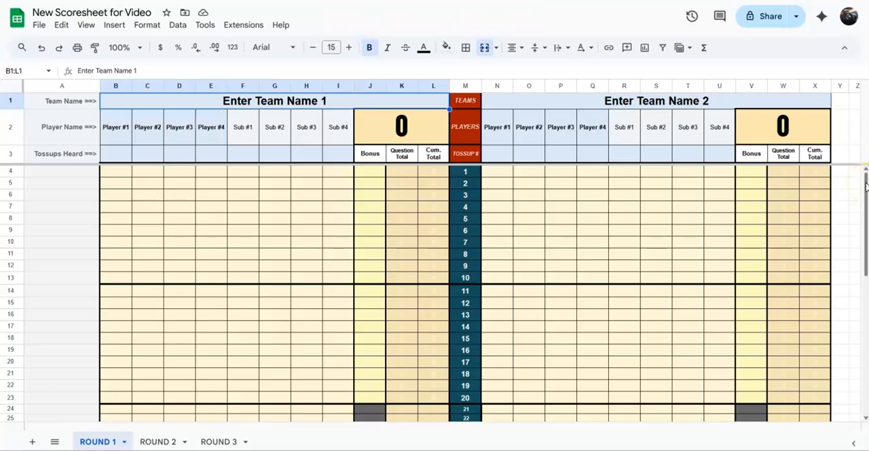
- Review the ROUND 1 scoresheet, then name the two teams Cedar Crest and Penn Manor
{"action": "left_click_drag", "start_coordinate": [866, 185], "coordinate": [857, 307]}
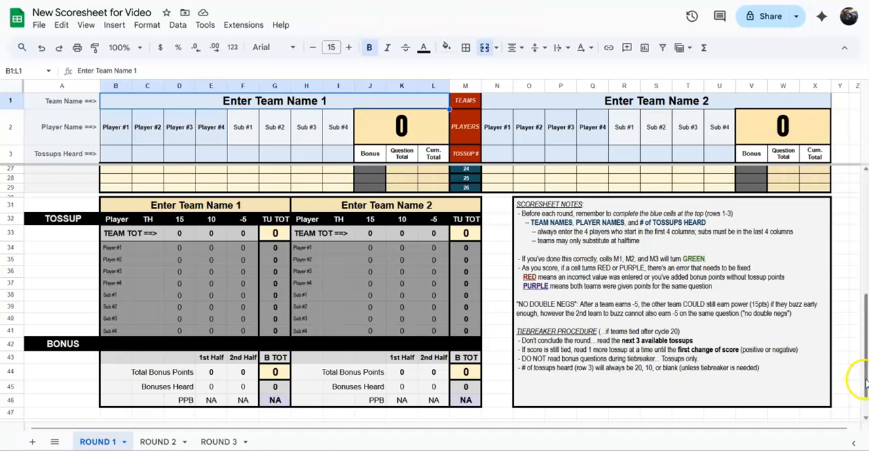
{"action": "left_click_drag", "start_coordinate": [864, 381], "coordinate": [856, 202]}
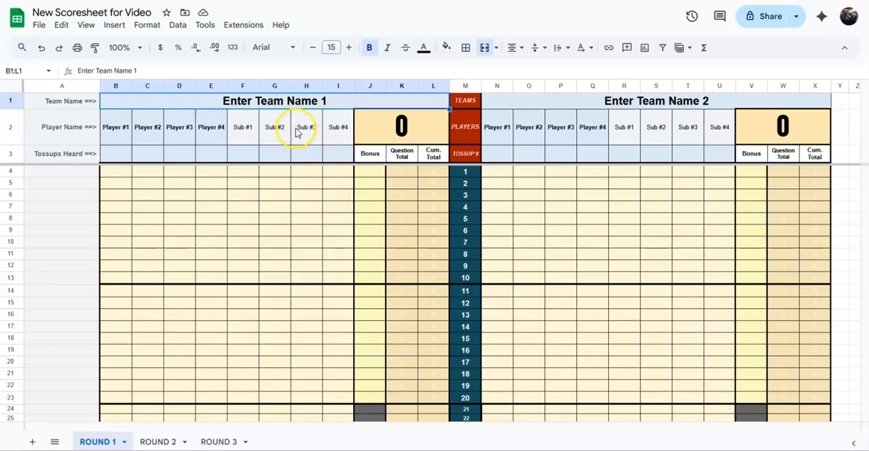
{"action": "left_click", "coordinate": [269, 105]}
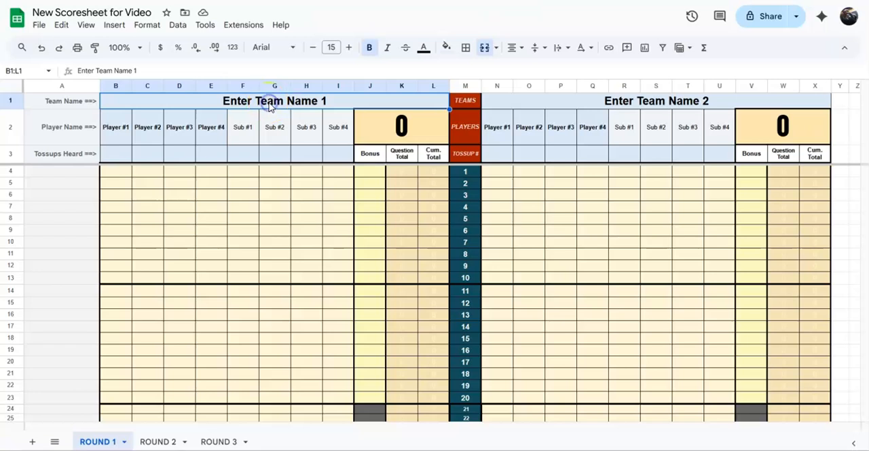
{"action": "type", "text": "Cedar Crs"}
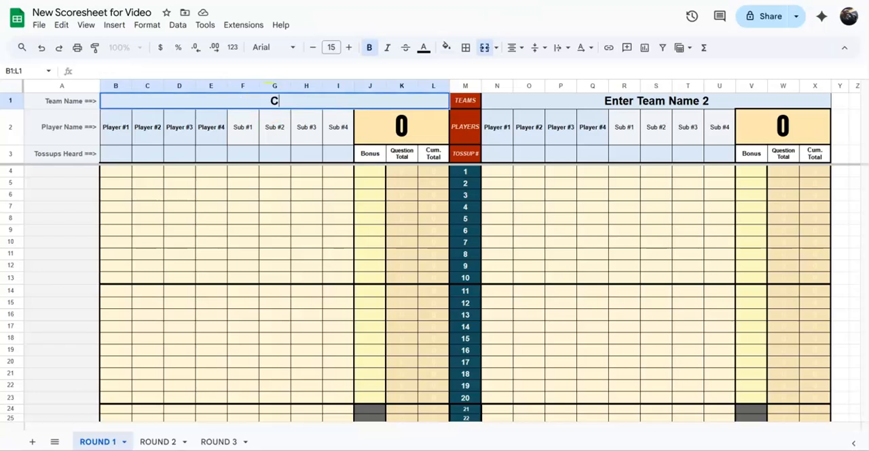
{"action": "key", "text": "BackSpace"}
{"action": "type", "text": "est"}
{"action": "key", "text": "Tab"}
{"action": "key", "text": "Tab"}
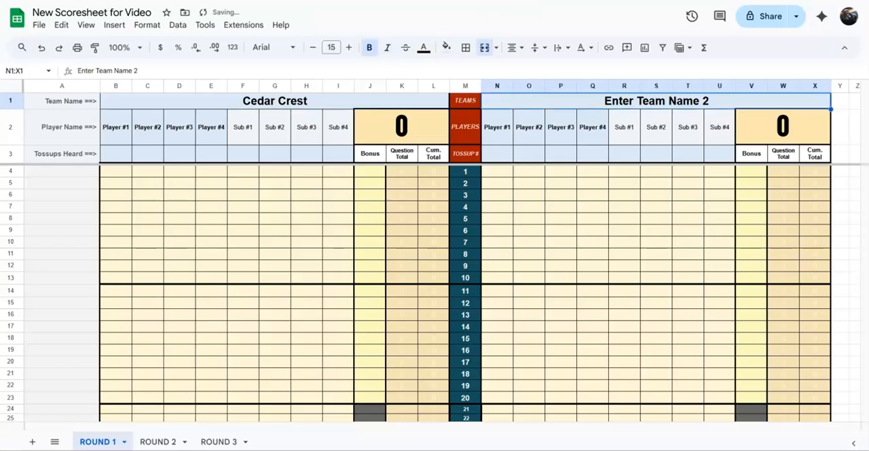
{"action": "type", "text": "Penn Manor"}
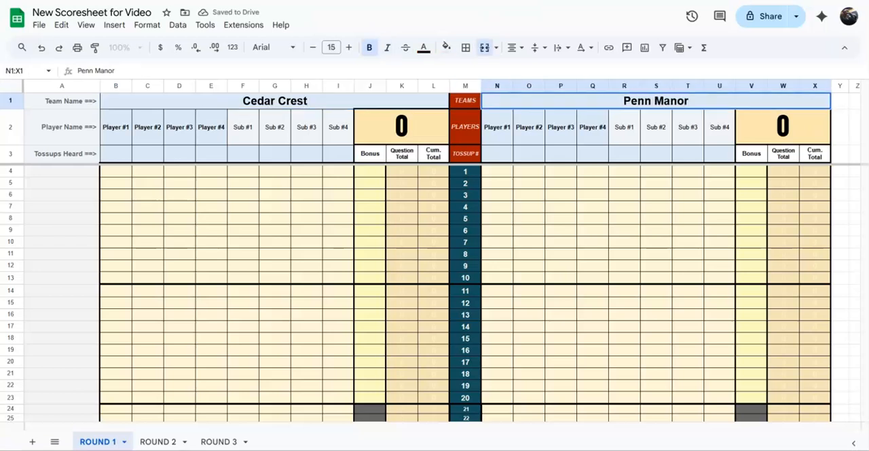
{"action": "key", "text": "Return"}
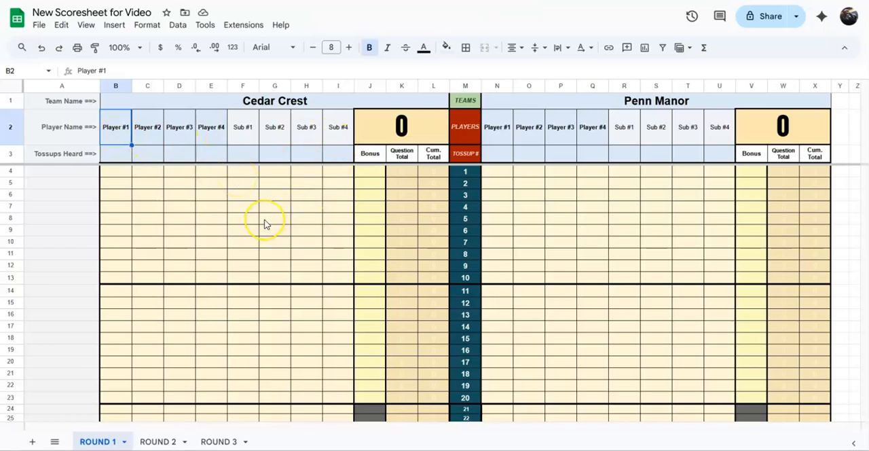
- Enter the names of Cedar Crest's four starting players in the Player #1 to Player #4 cells
{"action": "type", "text": "Chris"}
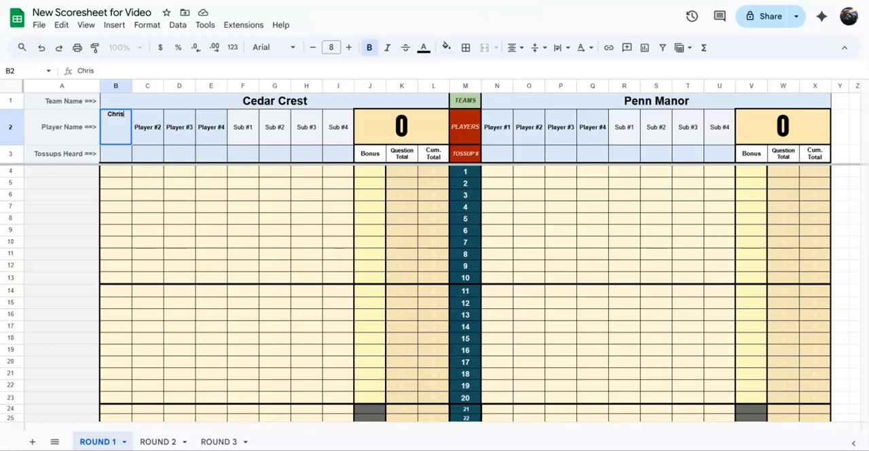
{"action": "key", "text": "Tab"}
{"action": "type", "text": "Nathan"}
{"action": "key", "text": "Tab"}
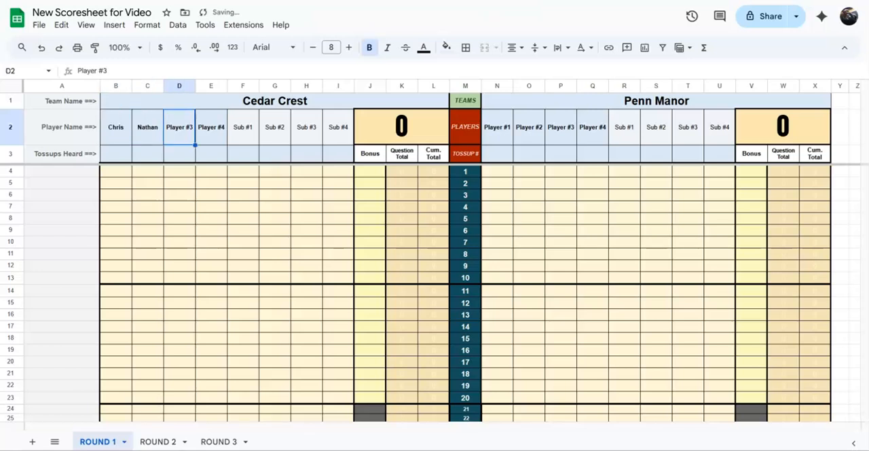
{"action": "type", "text": "Matthew"}
{"action": "key", "text": "Tab"}
{"action": "type", "text": "Devin"}
{"action": "key", "text": "Tab"}
{"action": "key", "text": "Tab"}
{"action": "key", "text": "Tab"}
{"action": "key", "text": "Tab"}
{"action": "key", "text": "Tab"}
{"action": "key", "text": "Tab"}
{"action": "key", "text": "Tab"}
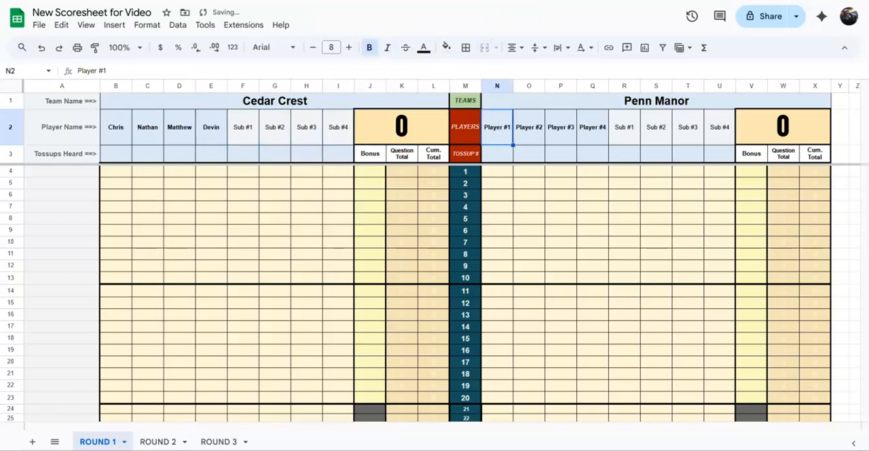
- Enter the names of Penn Manor's four starting players in the Player #1 to Player #4 cells
{"action": "type", "text": "Natalie"}
{"action": "key", "text": "Tab"}
{"action": "type", "text": "Seth"}
{"action": "key", "text": "Tab"}
{"action": "type", "text": "Eliz"}
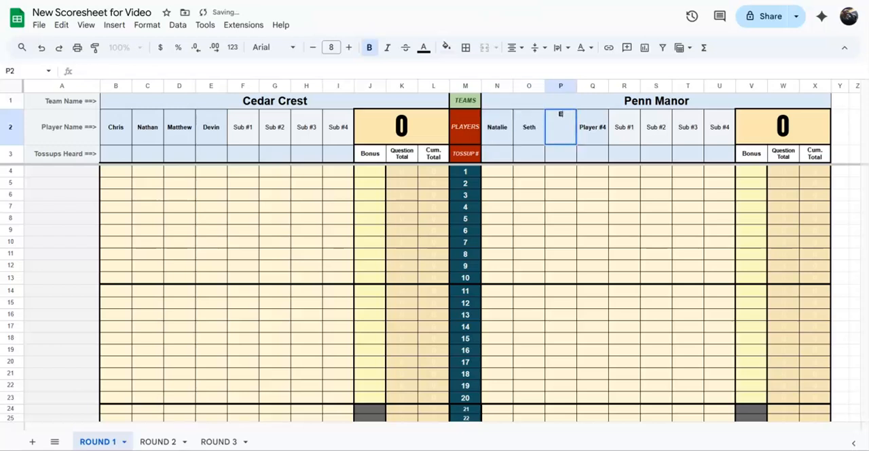
{"action": "key", "text": "Tab"}
{"action": "type", "text": "Liam"}
{"action": "key", "text": "Return"}
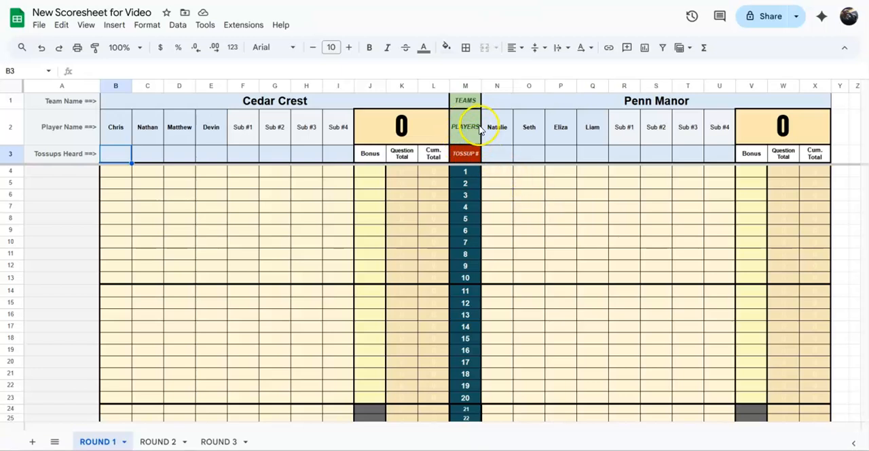
- Clear the name of Penn Manor's fourth player and enter the same name again
{"action": "left_click", "coordinate": [594, 131]}
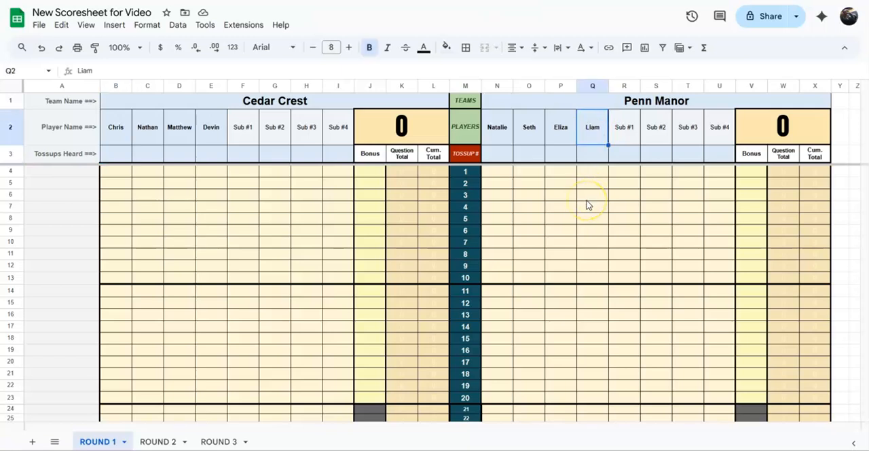
{"action": "key", "text": "Delete"}
{"action": "key", "text": "Return"}
{"action": "key", "text": "Return"}
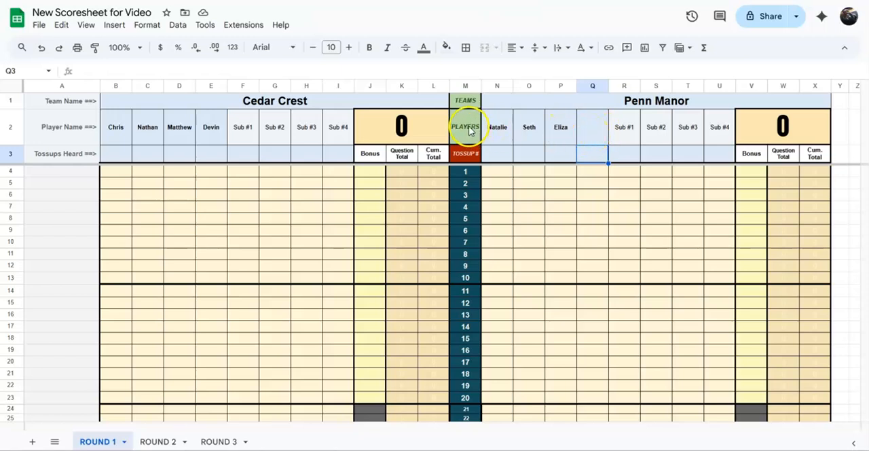
{"action": "left_click", "coordinate": [589, 135]}
{"action": "type", "text": "Liam"}
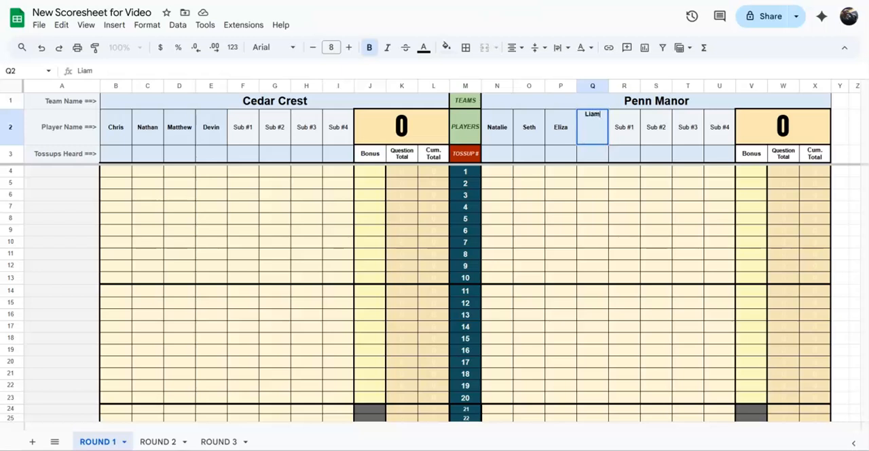
{"action": "key", "text": "Return"}
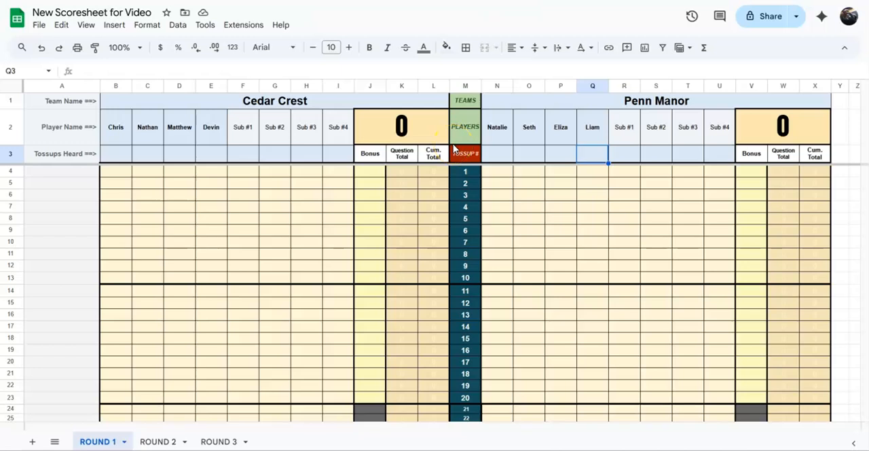
- Set the tossups heard to 20 for each of Cedar Crest's four starting players
{"action": "left_click", "coordinate": [119, 156]}
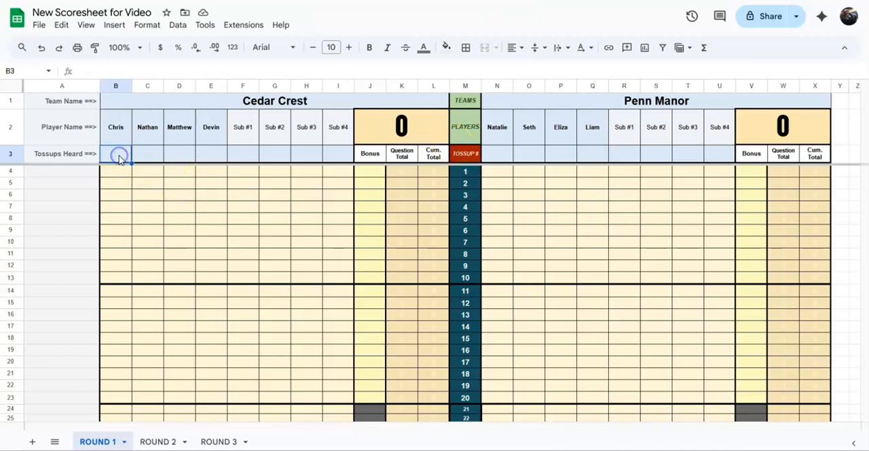
{"action": "type", "text": "20"}
{"action": "key", "text": "Tab"}
{"action": "type", "text": "20"}
{"action": "key", "text": "Tab"}
{"action": "type", "text": "20"}
{"action": "key", "text": "Tab"}
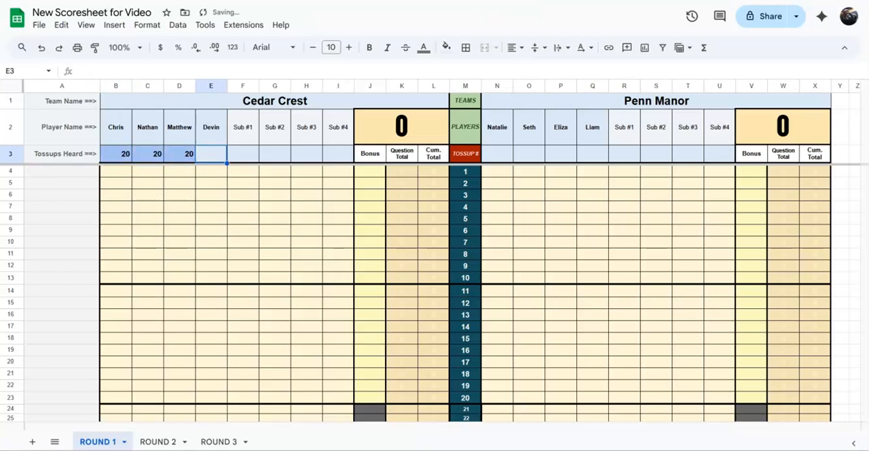
{"action": "type", "text": "20"}
{"action": "key", "text": "Tab"}
{"action": "key", "text": "Tab"}
{"action": "key", "text": "Tab"}
{"action": "key", "text": "Tab"}
- Set the tossups heard to 20 for each of Penn Manor's four starting players
{"action": "key", "text": "Tab"}
{"action": "key", "text": "Tab"}
{"action": "key", "text": "Tab"}
{"action": "key", "text": "Tab"}
{"action": "key", "text": "Tab"}
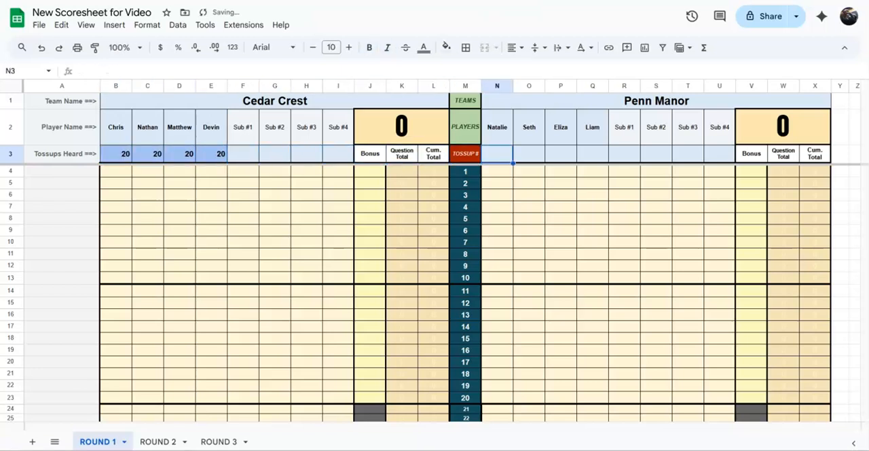
{"action": "type", "text": "20"}
{"action": "key", "text": "Tab"}
{"action": "type", "text": "20"}
{"action": "key", "text": "Tab"}
{"action": "type", "text": "20"}
{"action": "key", "text": "Tab"}
{"action": "type", "text": "20"}
{"action": "key", "text": "Return"}
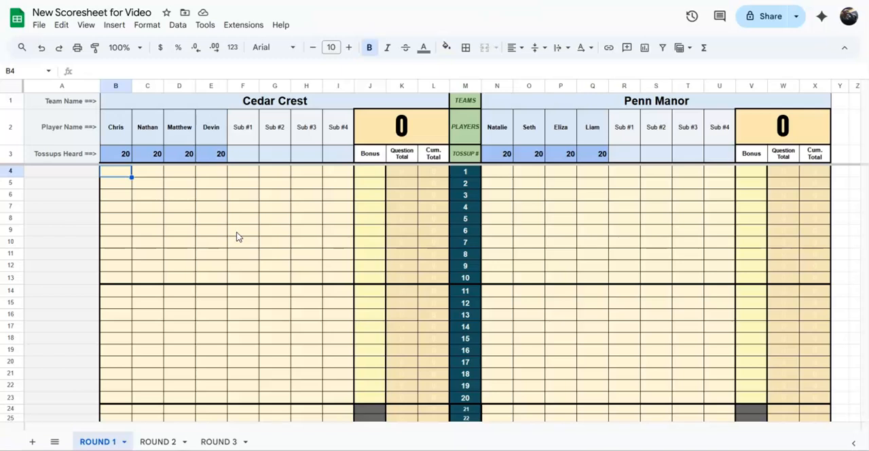
- Score tossup 1 for Cedar Crest with 15 for the second player and 20 bonus points
{"action": "key", "text": "Right"}
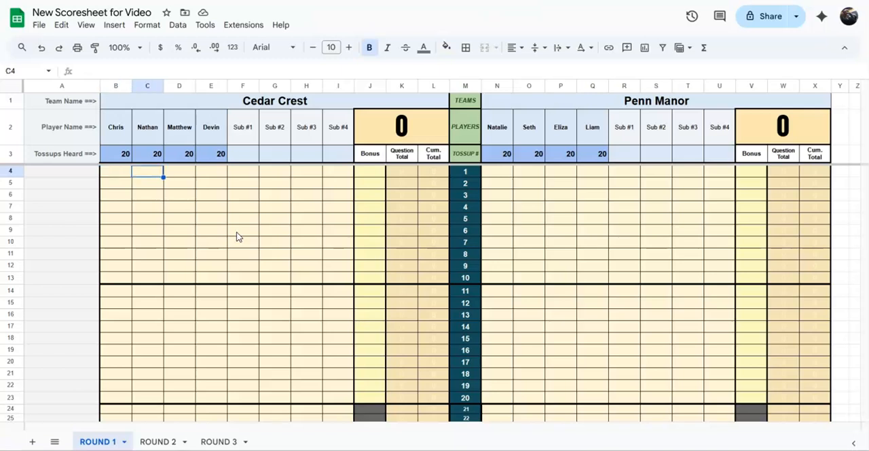
{"action": "type", "text": "15"}
{"action": "key", "text": "Right"}
{"action": "key", "text": "Right"}
{"action": "key", "text": "Right"}
{"action": "key", "text": "Right"}
{"action": "key", "text": "Right"}
{"action": "key", "text": "Right"}
{"action": "key", "text": "Right"}
{"action": "type", "text": "20"}
{"action": "key", "text": "Return"}
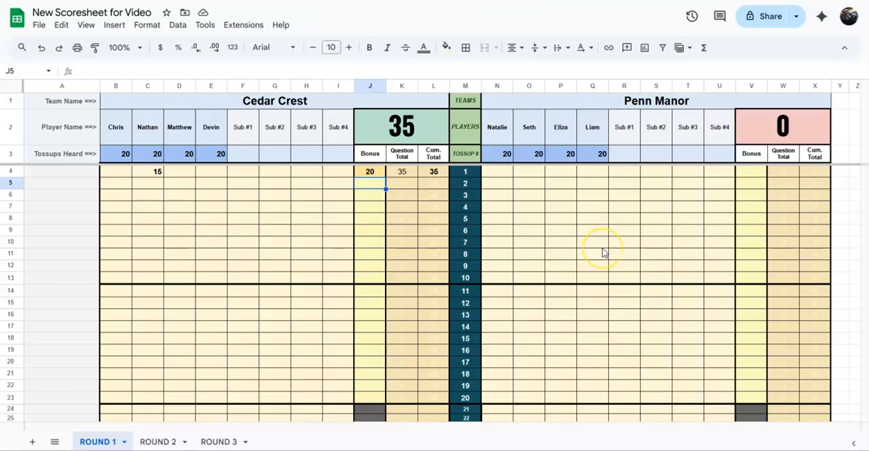
- Score tossup 2 for Penn Manor with 15 for the second player and 20 bonus points
{"action": "left_click", "coordinate": [538, 185]}
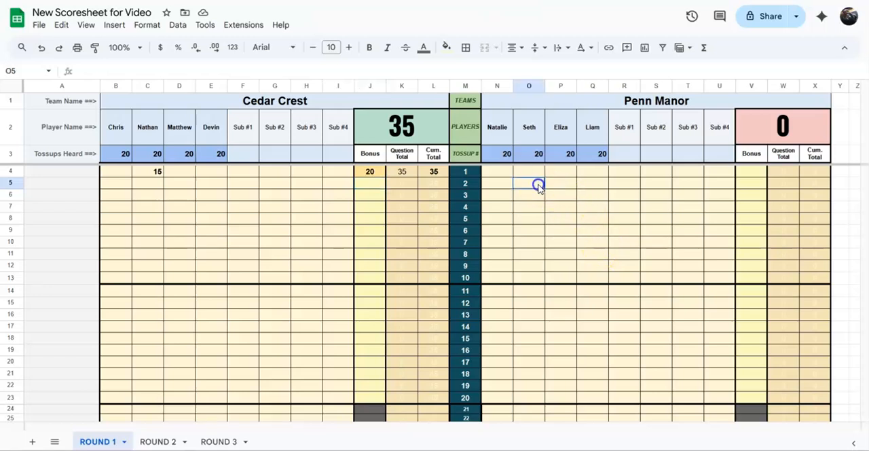
{"action": "type", "text": "15"}
{"action": "key", "text": "Tab"}
{"action": "key", "text": "Tab"}
{"action": "key", "text": "Tab"}
{"action": "key", "text": "Tab"}
{"action": "key", "text": "Tab"}
{"action": "key", "text": "Tab"}
{"action": "key", "text": "Tab"}
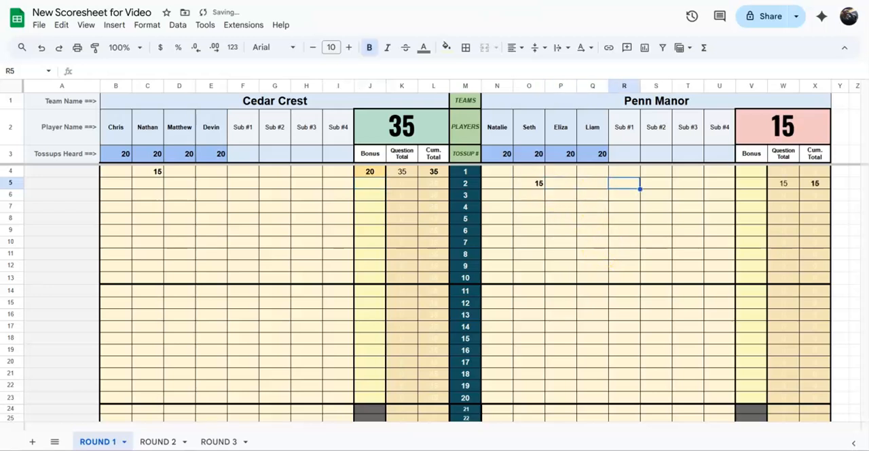
{"action": "type", "text": "20"}
{"action": "key", "text": "Return"}
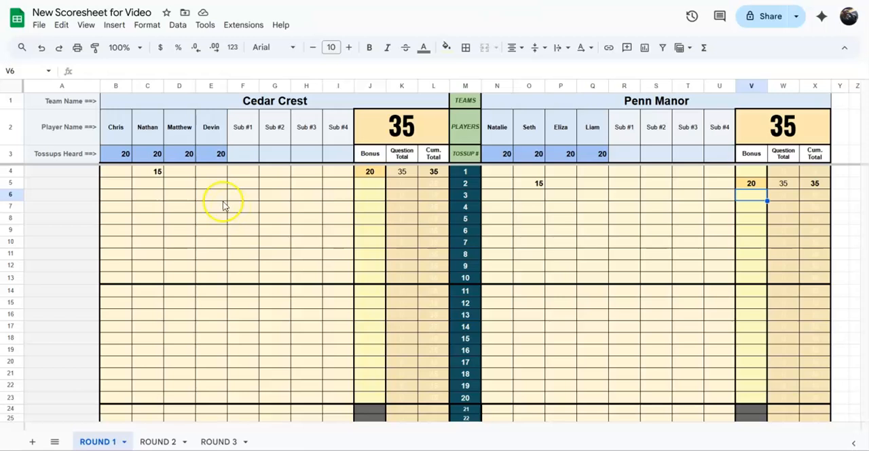
- Enter a tossup score of 16 for Cedar Crest's third player on tossup 3
{"action": "left_click", "coordinate": [187, 186]}
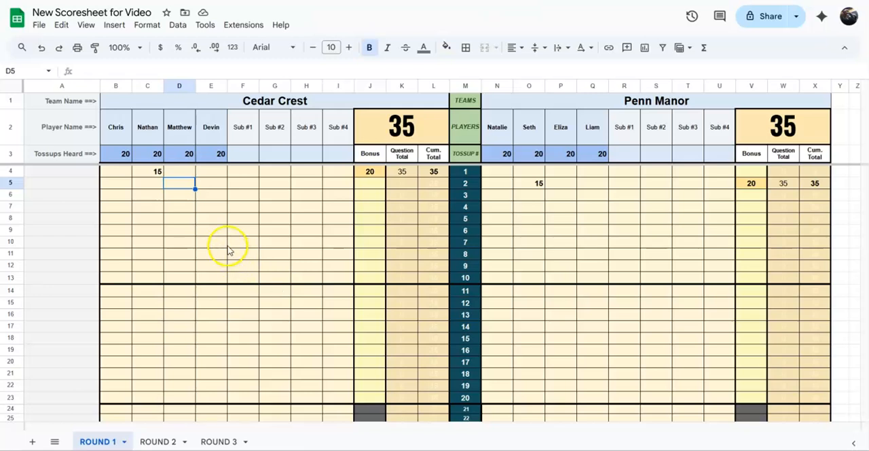
{"action": "left_click", "coordinate": [188, 197]}
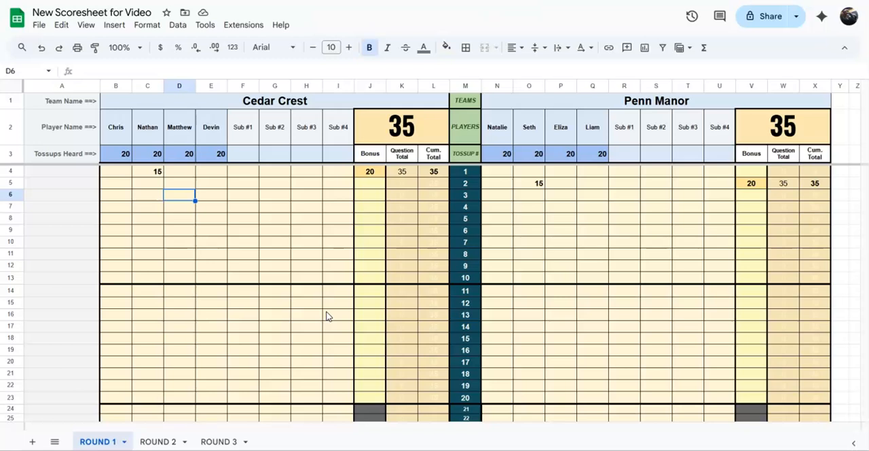
{"action": "type", "text": "16"}
{"action": "key", "text": "Return"}
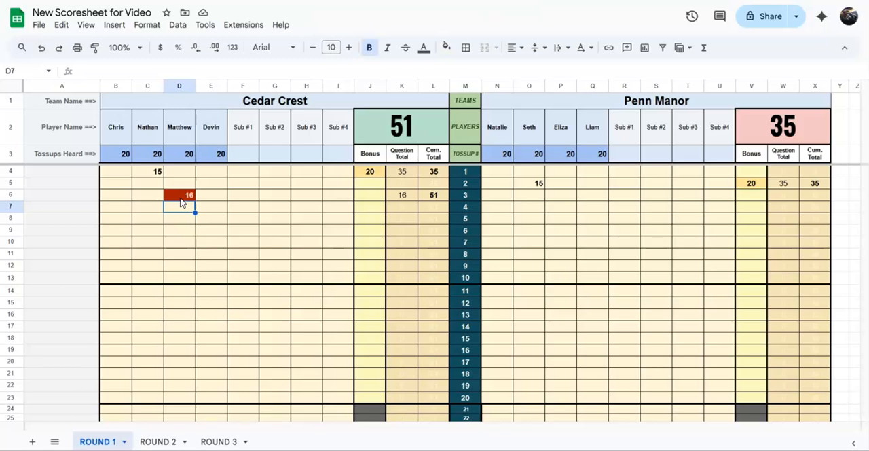
- Correct the third Cedar Crest player's tossup 3 score to 15 and enter 20 bonus points
{"action": "left_click", "coordinate": [181, 197]}
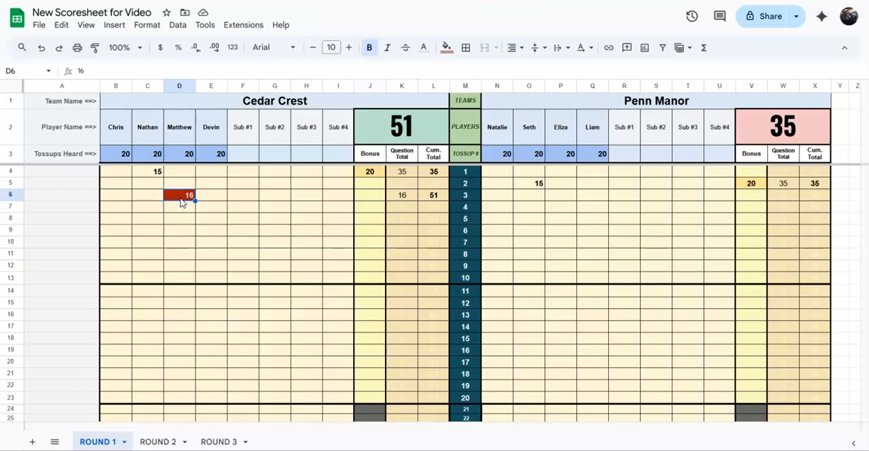
{"action": "type", "text": "15"}
{"action": "key", "text": "Return"}
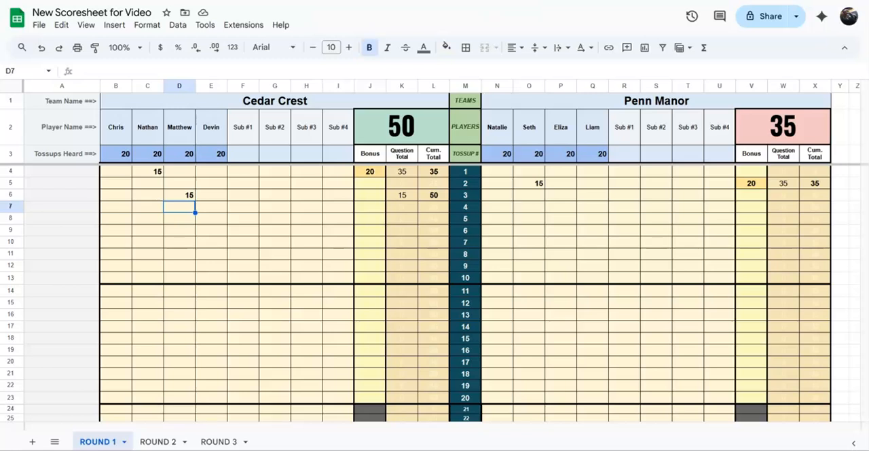
{"action": "key", "text": "Up"}
{"action": "key", "text": "Right"}
{"action": "key", "text": "Right"}
{"action": "key", "text": "Right"}
{"action": "key", "text": "Right"}
{"action": "key", "text": "Right"}
{"action": "key", "text": "Right"}
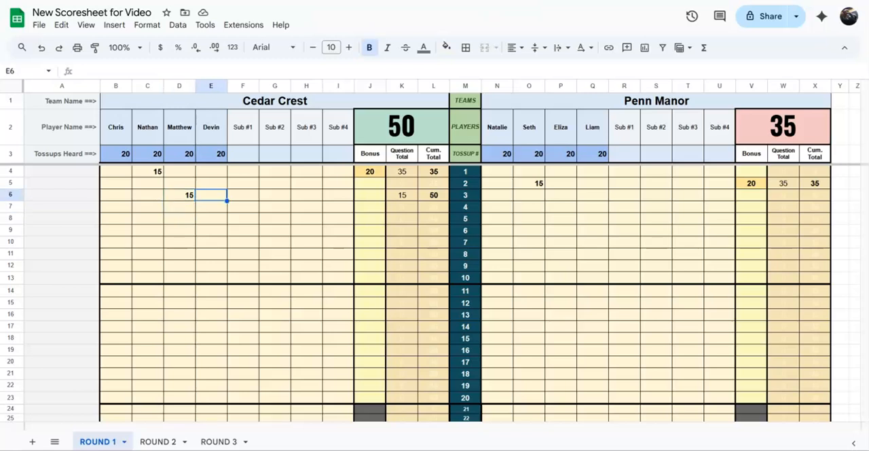
{"action": "type", "text": "20"}
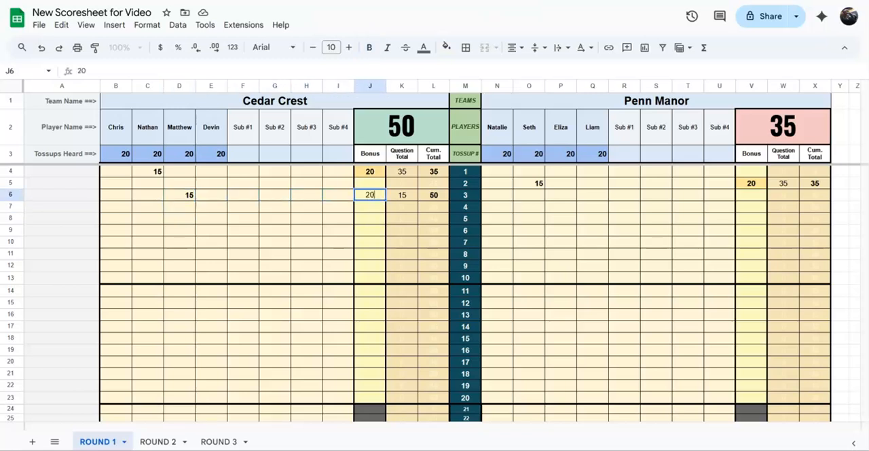
{"action": "key", "text": "Right"}
{"action": "key", "text": "Right"}
{"action": "key", "text": "Right"}
{"action": "key", "text": "Right"}
{"action": "key", "text": "Right"}
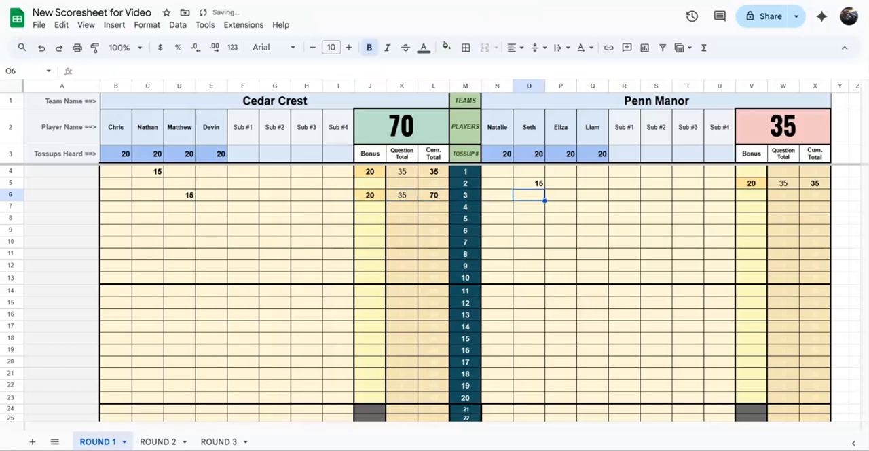
- Enter a tossup score of 10 for Penn Manor's first player on tossup 3
{"action": "key", "text": "Down"}
{"action": "key", "text": "Left"}
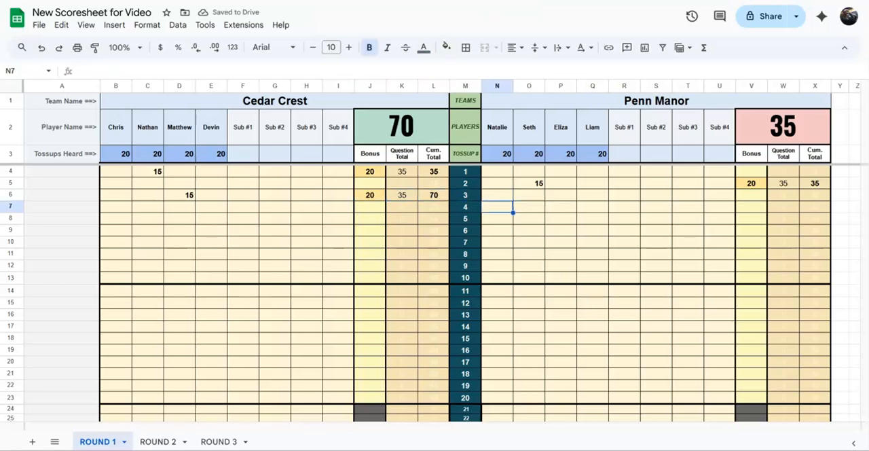
{"action": "key", "text": "Up"}
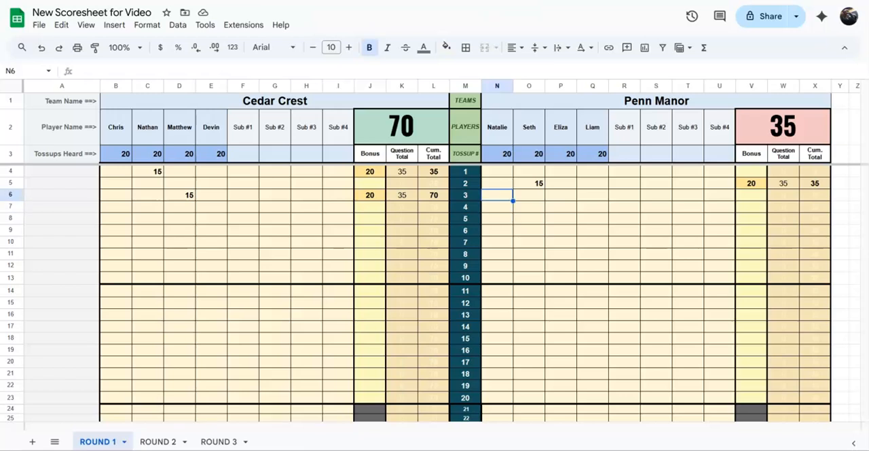
{"action": "type", "text": "10"}
{"action": "key", "text": "Return"}
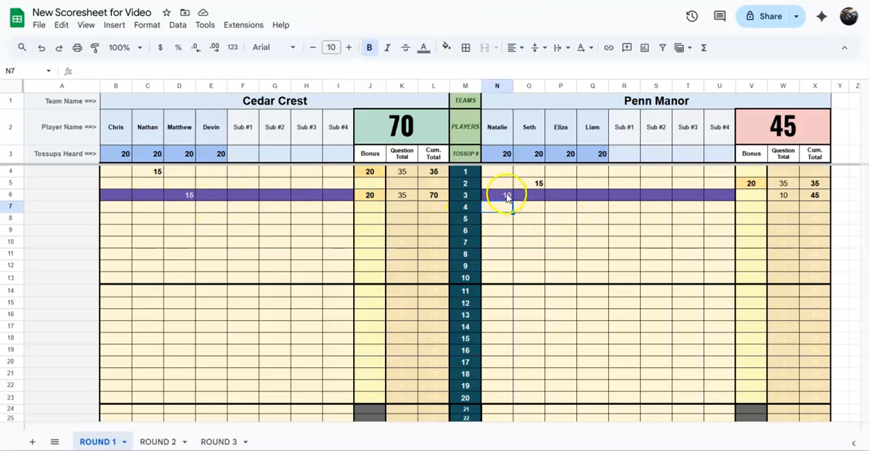
- Clear the tossup 3 score of Penn Manor's first player and enter 10 for that player on tossup 4
{"action": "left_click", "coordinate": [506, 195]}
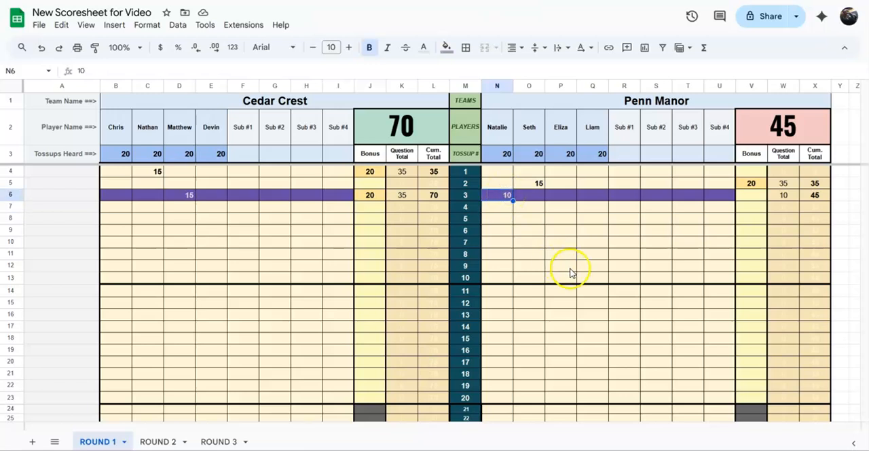
{"action": "key", "text": "Delete"}
{"action": "key", "text": "Down"}
{"action": "type", "text": "10"}
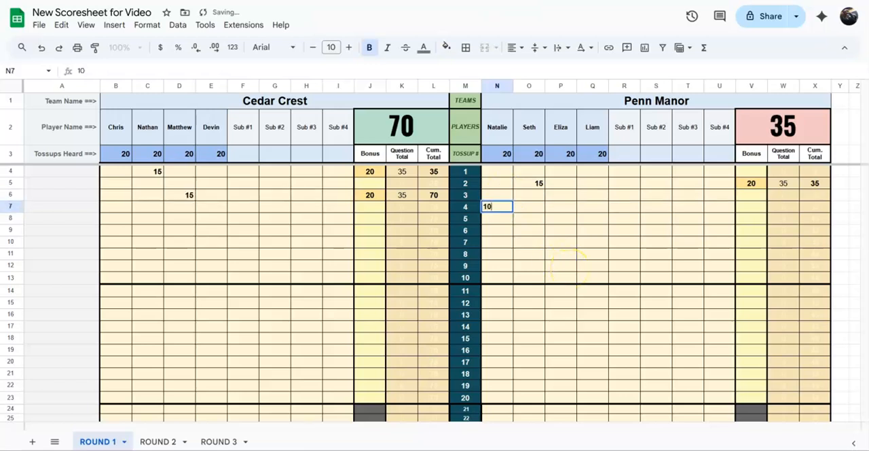
- Enter 15 bonus points for Penn Manor on tossup 4
{"action": "key", "text": "Tab"}
{"action": "key", "text": "Tab"}
{"action": "key", "text": "Tab"}
{"action": "key", "text": "Tab"}
{"action": "key", "text": "Tab"}
{"action": "key", "text": "Tab"}
{"action": "key", "text": "Tab"}
{"action": "key", "text": "Tab"}
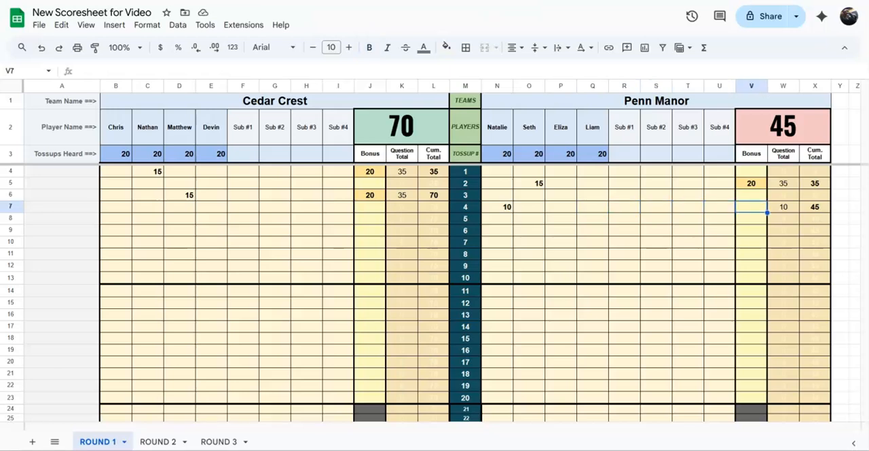
{"action": "type", "text": "15"}
{"action": "key", "text": "Return"}
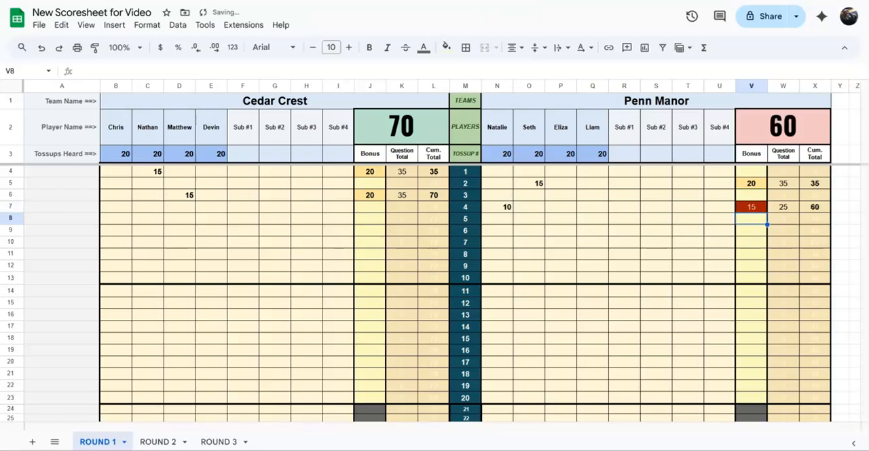
- Correct Penn Manor's tossup 4 bonus to 20 points
{"action": "key", "text": "Up"}
{"action": "type", "text": "20"}
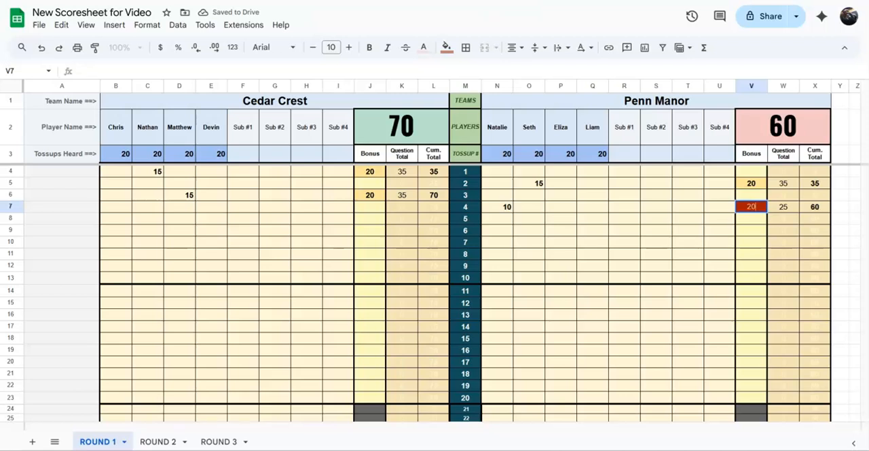
{"action": "key", "text": "Return"}
- Enter a -5 penalty for Penn Manor's third player on tossup 5
{"action": "key", "text": "Left"}
{"action": "key", "text": "Left"}
{"action": "key", "text": "Left"}
{"action": "key", "text": "Left"}
{"action": "key", "text": "Left"}
{"action": "key", "text": "Left"}
{"action": "key", "text": "Left"}
{"action": "key", "text": "Left"}
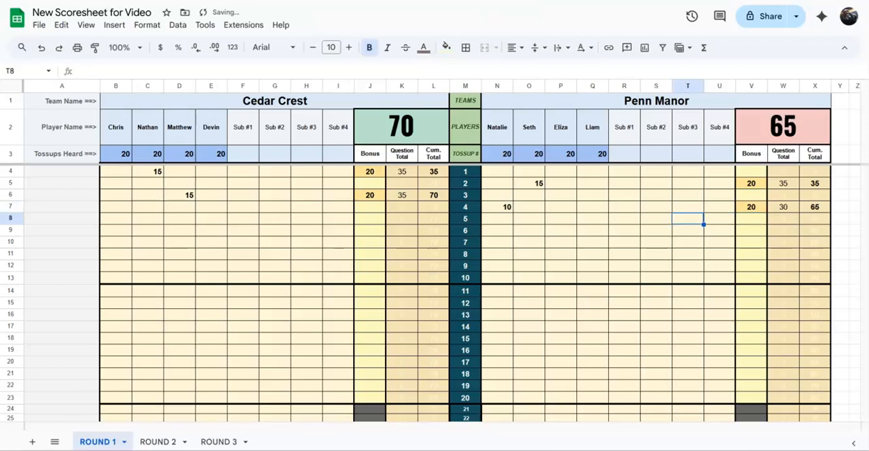
{"action": "key", "text": "Left"}
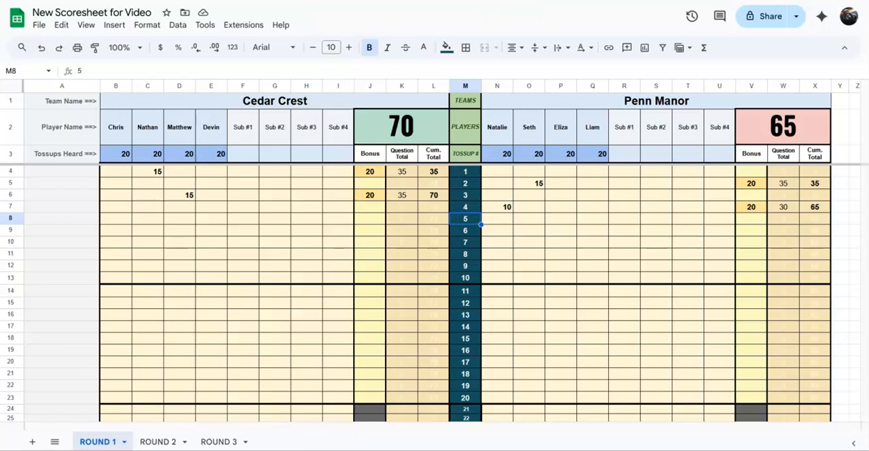
{"action": "key", "text": "Right"}
{"action": "key", "text": "Right"}
{"action": "key", "text": "Right"}
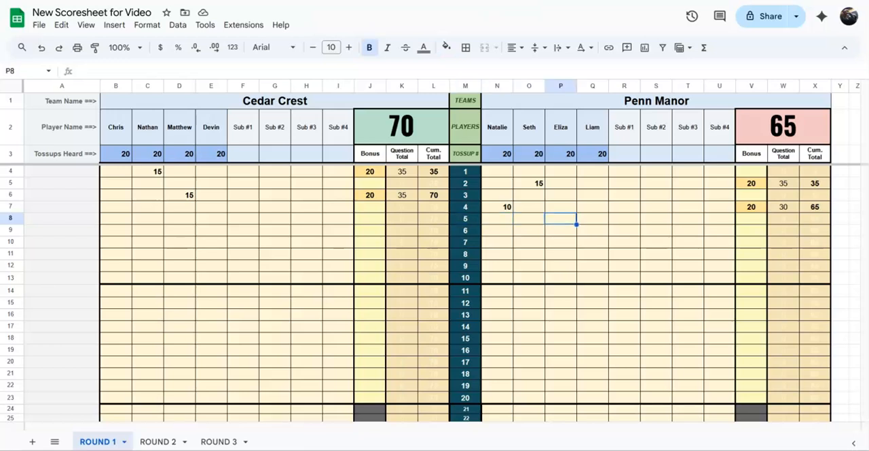
{"action": "type", "text": "-5"}
- Enter a -5 penalty for Cedar Crest's fourth player on tossup 5 as well
{"action": "key", "text": "Left"}
{"action": "key", "text": "Left"}
{"action": "key", "text": "Left"}
{"action": "key", "text": "Left"}
{"action": "key", "text": "Left"}
{"action": "key", "text": "Left"}
{"action": "key", "text": "Left"}
{"action": "key", "text": "Left"}
{"action": "key", "text": "Left"}
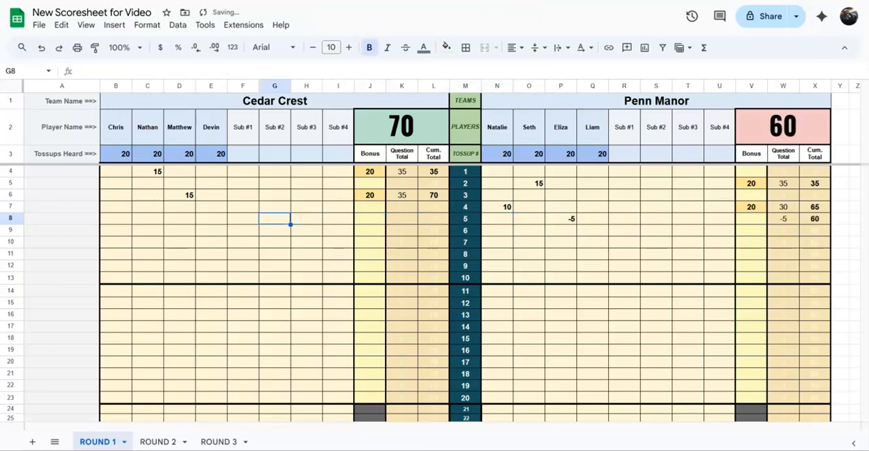
{"action": "key", "text": "Left"}
{"action": "key", "text": "Left"}
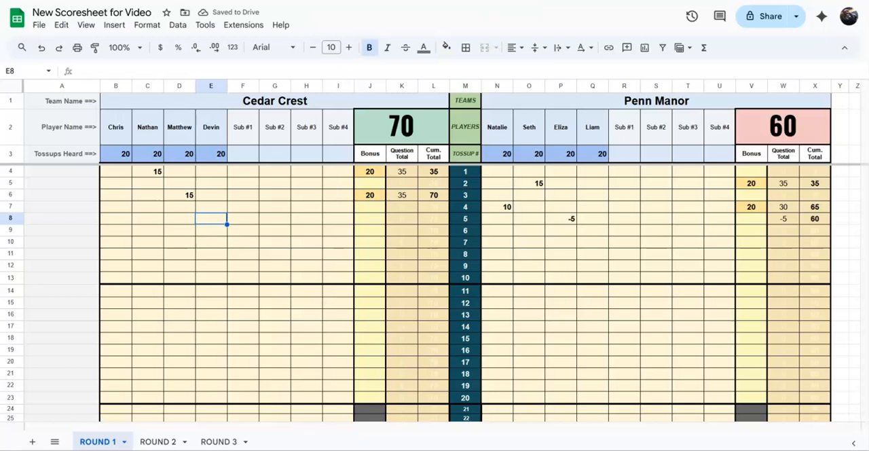
{"action": "type", "text": "-5"}
{"action": "key", "text": "Tab"}
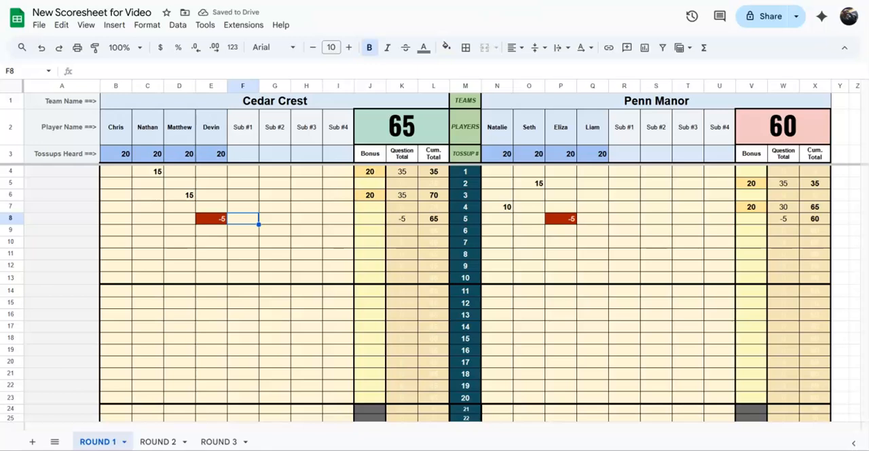
- Change the tossup 5 score of Cedar Crest's fourth player to 0
{"action": "left_click", "coordinate": [211, 219]}
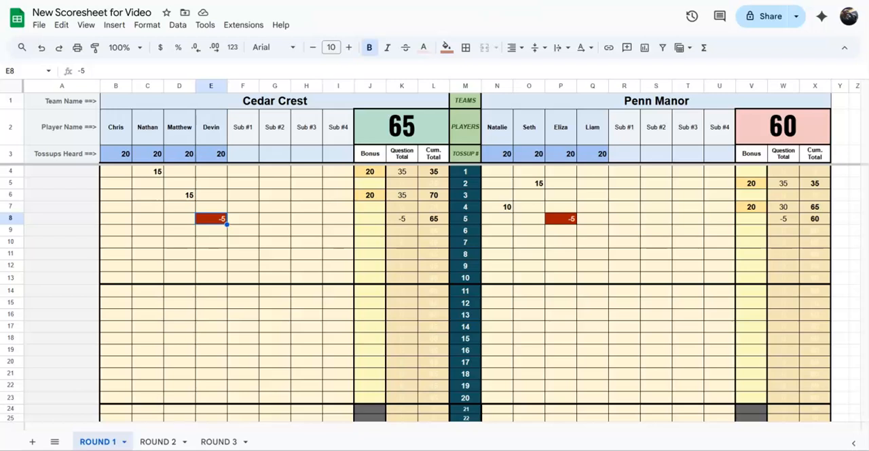
{"action": "type", "text": "0"}
{"action": "key", "text": "Return"}
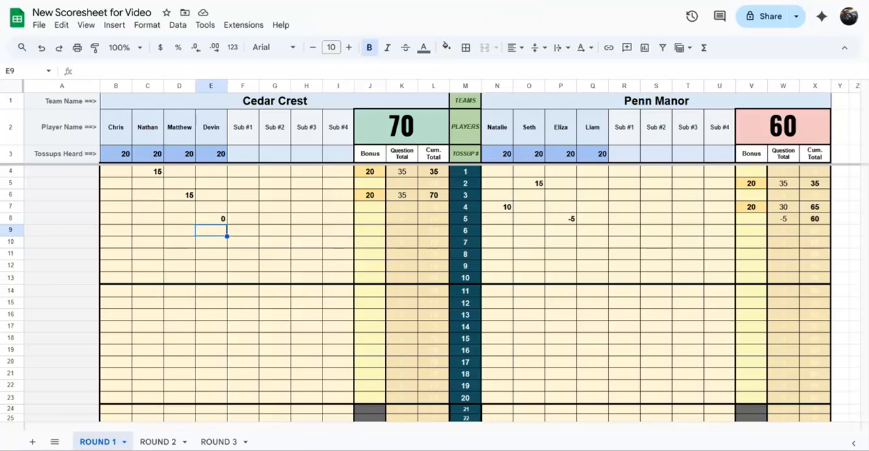
- Enter 30 bonus points for Cedar Crest on tossup 6 without a tossup score
{"action": "key", "text": "Left"}
{"action": "key", "text": "Left"}
{"action": "key", "text": "Left"}
{"action": "key", "text": "Right"}
{"action": "key", "text": "Right"}
{"action": "key", "text": "Left"}
{"action": "key", "text": "Left"}
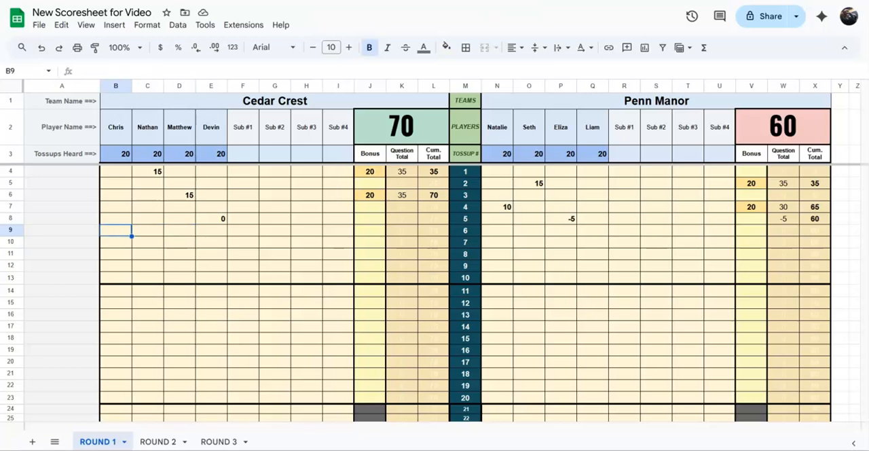
{"action": "key", "text": "Right"}
{"action": "key", "text": "Right"}
{"action": "key", "text": "Right"}
{"action": "key", "text": "Right"}
{"action": "key", "text": "Right"}
{"action": "key", "text": "Right"}
{"action": "key", "text": "Right"}
{"action": "key", "text": "Right"}
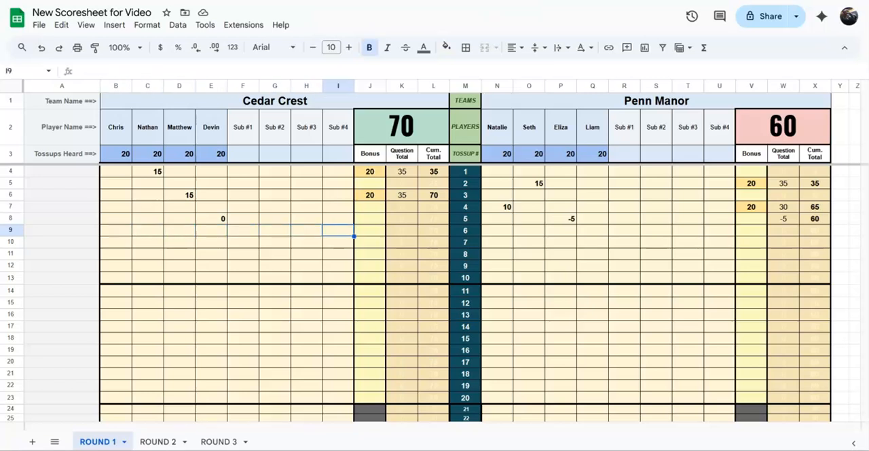
{"action": "type", "text": "30"}
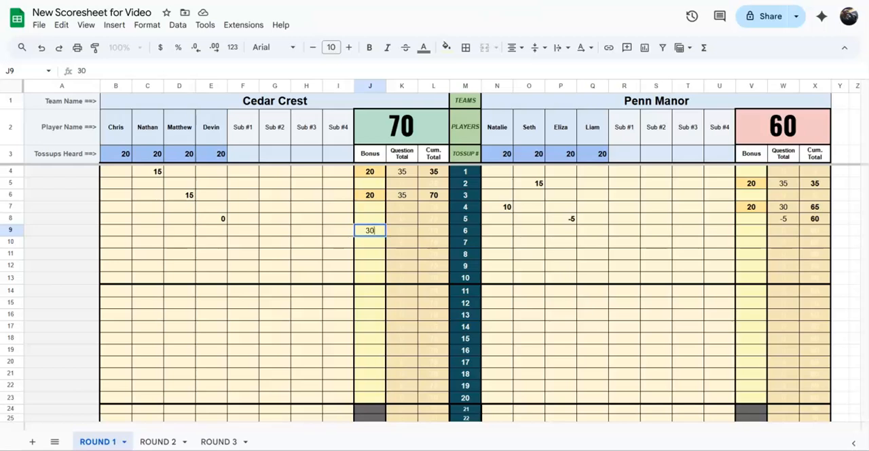
{"action": "key", "text": "Return"}
{"action": "key", "text": "Up"}
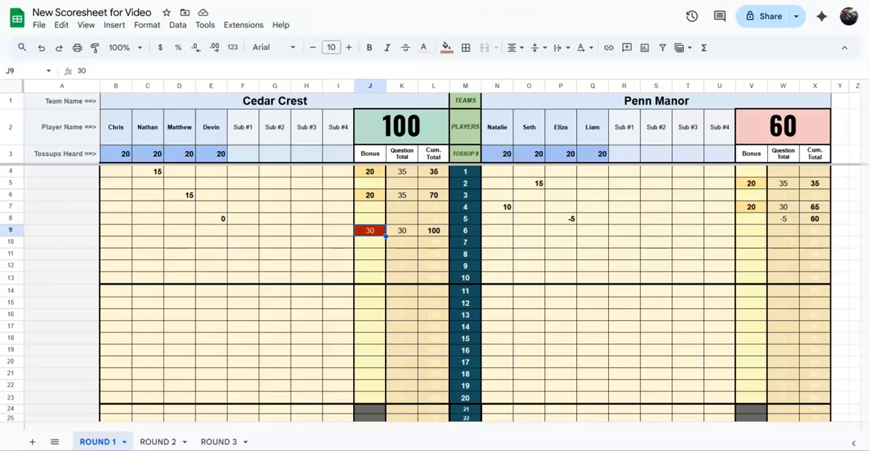
- Enter a tossup score of 10 for Cedar Crest's first player on tossup 6
{"action": "key", "text": "Left"}
{"action": "key", "text": "Left"}
{"action": "key", "text": "Left"}
{"action": "key", "text": "Left"}
{"action": "key", "text": "Left"}
{"action": "key", "text": "Left"}
{"action": "key", "text": "Left"}
{"action": "key", "text": "Left"}
{"action": "type", "text": "10"}
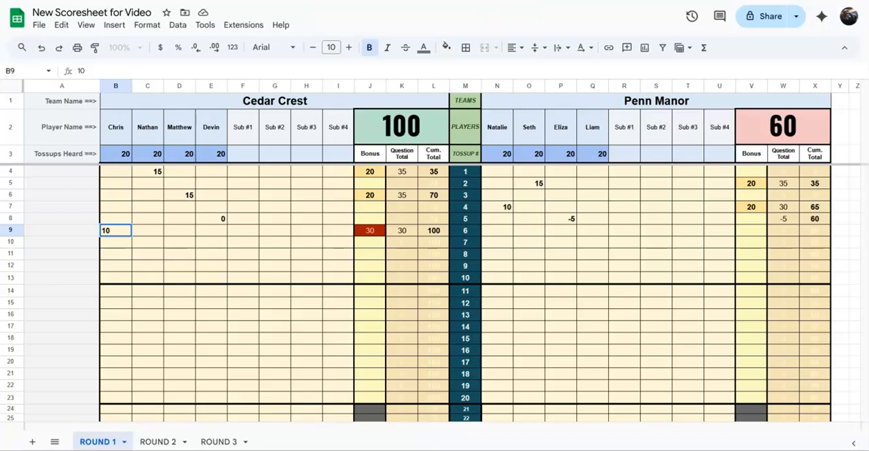
{"action": "key", "text": "Return"}
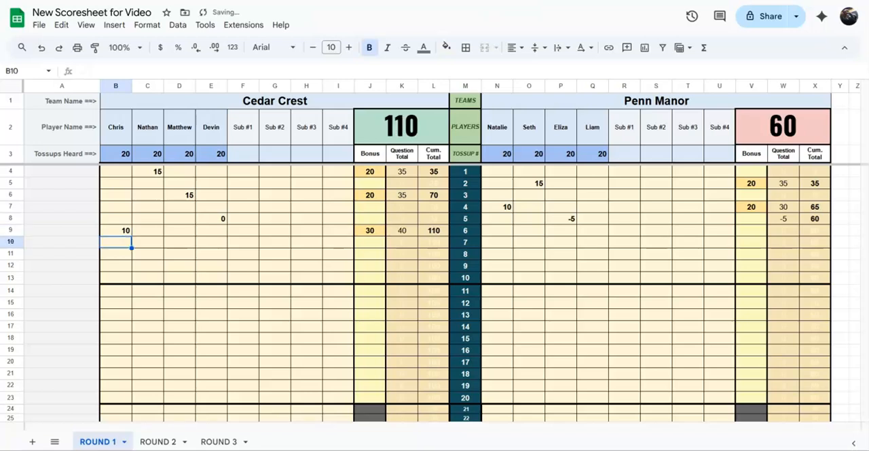
- Score tossup 7 for Penn Manor with 15 for the second player and 20 bonus points
{"action": "key", "text": "Right"}
{"action": "key", "text": "Right"}
{"action": "key", "text": "Right"}
{"action": "key", "text": "Right"}
{"action": "key", "text": "Right"}
{"action": "key", "text": "Right"}
{"action": "key", "text": "Right"}
{"action": "key", "text": "Right"}
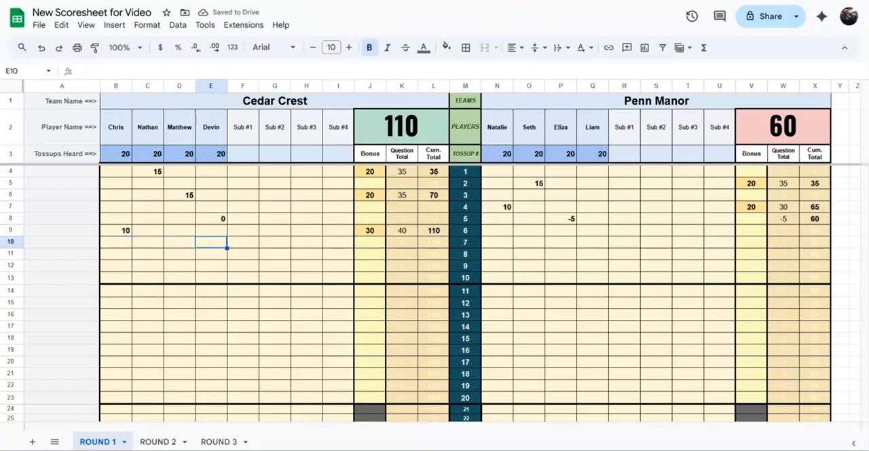
{"action": "key", "text": "Right"}
{"action": "key", "text": "Right"}
{"action": "key", "text": "Right"}
{"action": "key", "text": "Right"}
{"action": "key", "text": "Right"}
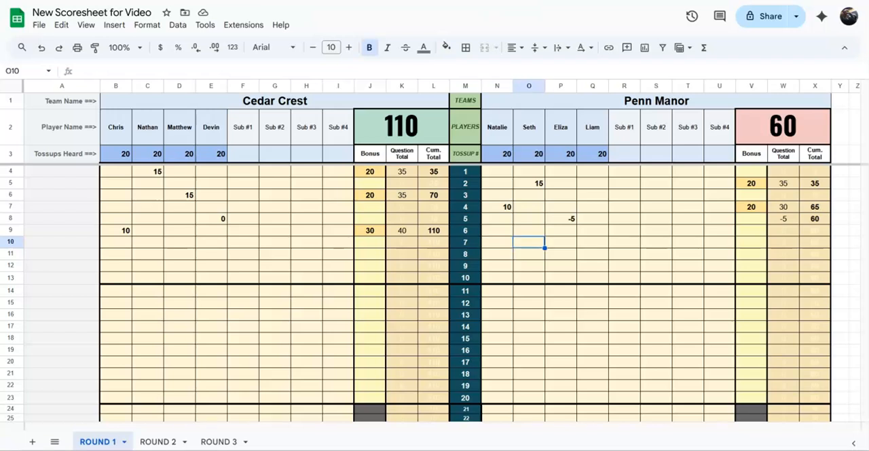
{"action": "type", "text": "15"}
{"action": "key", "text": "Right"}
{"action": "key", "text": "Right"}
{"action": "key", "text": "Right"}
{"action": "key", "text": "Right"}
{"action": "key", "text": "Right"}
{"action": "key", "text": "Right"}
{"action": "key", "text": "Right"}
{"action": "type", "text": "20"}
{"action": "key", "text": "Return"}
- Score tossup 8 for Penn Manor with 15 for the third player and 20 bonus points
{"action": "key", "text": "Left"}
{"action": "key", "text": "Left"}
{"action": "key", "text": "Left"}
{"action": "key", "text": "Left"}
{"action": "key", "text": "Left"}
{"action": "key", "text": "Left"}
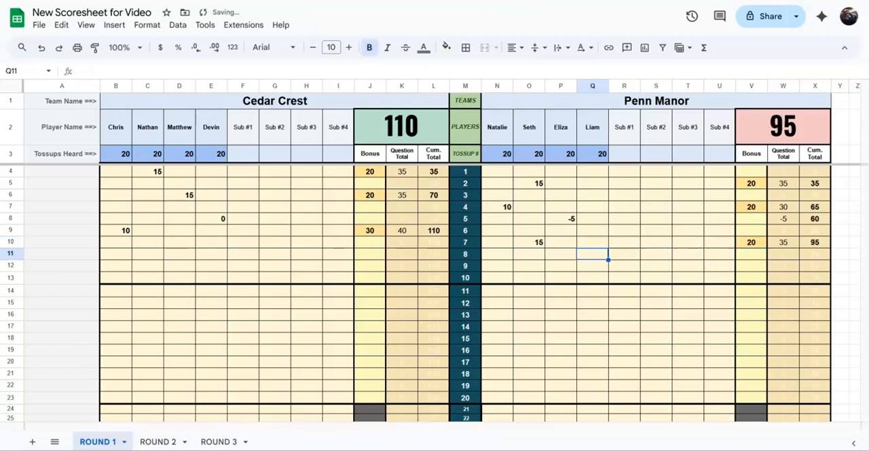
{"action": "type", "text": "15"}
{"action": "key", "text": "Right"}
{"action": "key", "text": "Right"}
{"action": "key", "text": "Right"}
{"action": "key", "text": "Right"}
{"action": "key", "text": "Right"}
{"action": "key", "text": "Right"}
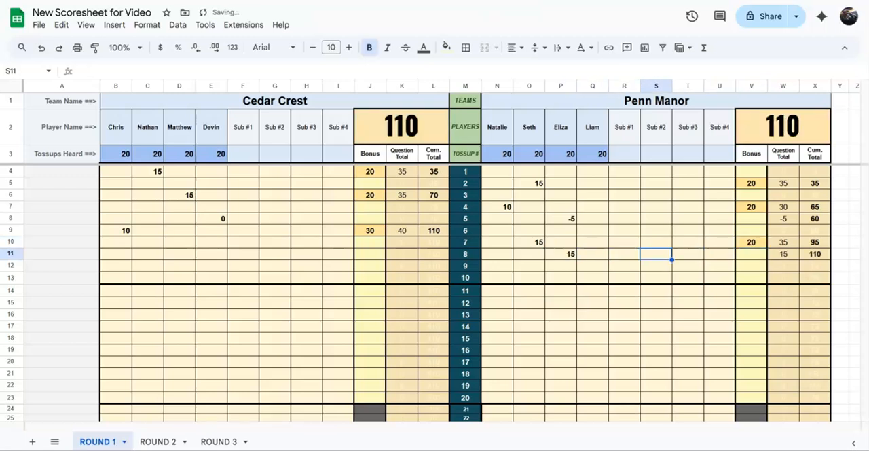
{"action": "type", "text": "20"}
- Score tossup 9 for Cedar Crest with 10 for the third player and 20 bonus points
{"action": "key", "text": "Left"}
{"action": "key", "text": "Left"}
{"action": "key", "text": "Left"}
{"action": "key", "text": "Left"}
{"action": "key", "text": "Left"}
{"action": "key", "text": "Left"}
{"action": "key", "text": "Left"}
{"action": "key", "text": "Left"}
{"action": "key", "text": "Left"}
{"action": "key", "text": "Left"}
{"action": "key", "text": "Left"}
{"action": "key", "text": "Left"}
{"action": "key", "text": "Left"}
{"action": "key", "text": "Left"}
{"action": "key", "text": "Left"}
{"action": "key", "text": "Left"}
{"action": "key", "text": "Left"}
{"action": "key", "text": "Left"}
{"action": "key", "text": "Left"}
{"action": "key", "text": "Left"}
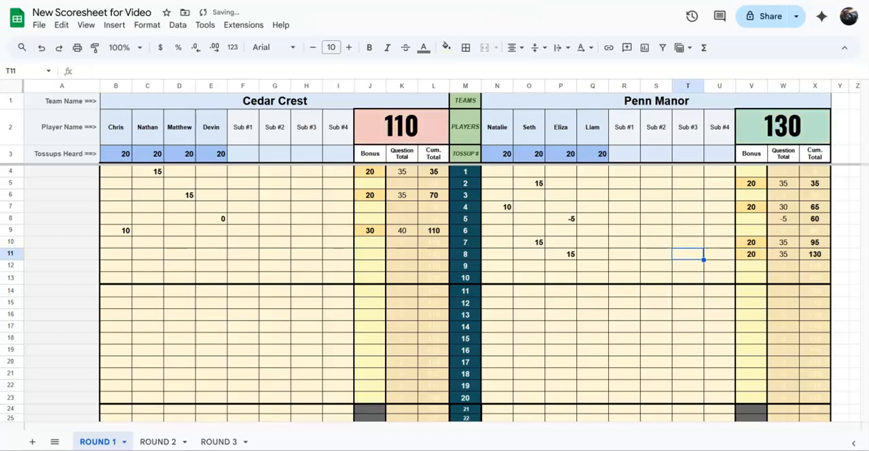
{"action": "key", "text": "Right"}
{"action": "key", "text": "Right"}
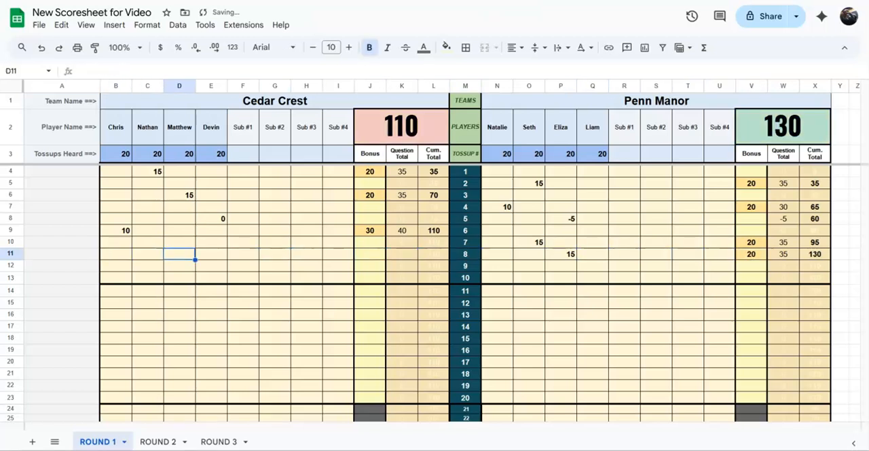
{"action": "key", "text": "Down"}
{"action": "type", "text": "10"}
{"action": "key", "text": "Right"}
{"action": "key", "text": "Right"}
{"action": "key", "text": "Right"}
{"action": "key", "text": "Right"}
{"action": "key", "text": "Right"}
{"action": "key", "text": "Right"}
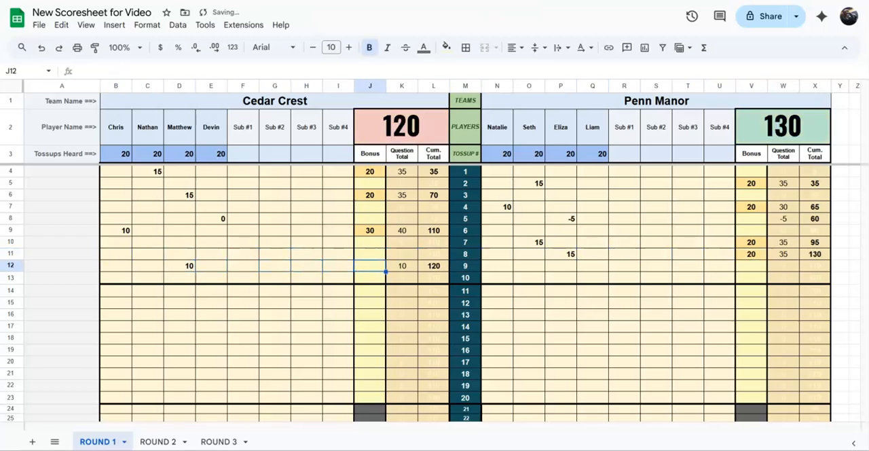
{"action": "type", "text": "20"}
- Score tossup 10 for Penn Manor with 10 for the first player and 20 bonus points
{"action": "key", "text": "Right"}
{"action": "key", "text": "Right"}
{"action": "key", "text": "Right"}
{"action": "key", "text": "Right"}
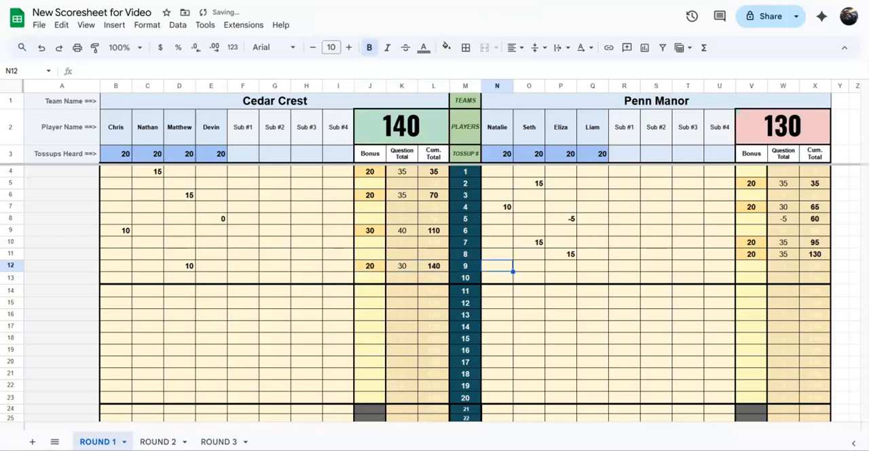
{"action": "key", "text": "Down"}
{"action": "type", "text": "10"}
{"action": "key", "text": "Right"}
{"action": "key", "text": "Right"}
{"action": "key", "text": "Right"}
{"action": "key", "text": "Right"}
{"action": "key", "text": "Right"}
{"action": "key", "text": "Right"}
{"action": "key", "text": "Right"}
{"action": "key", "text": "Right"}
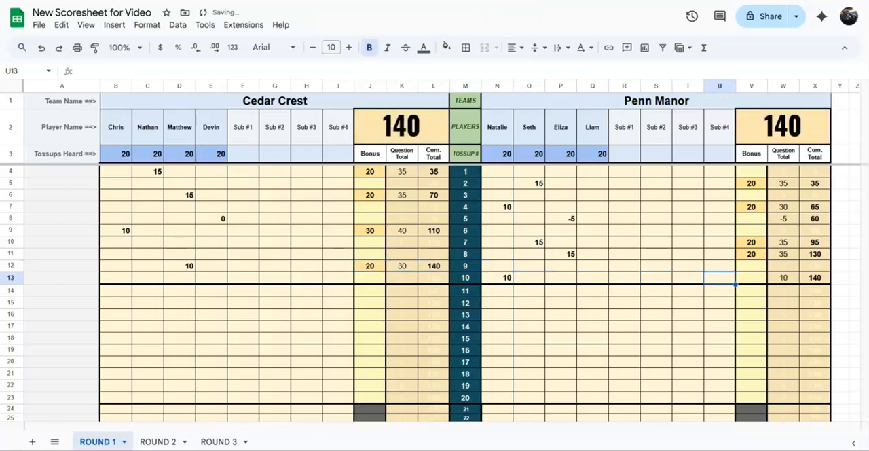
{"action": "type", "text": "20"}
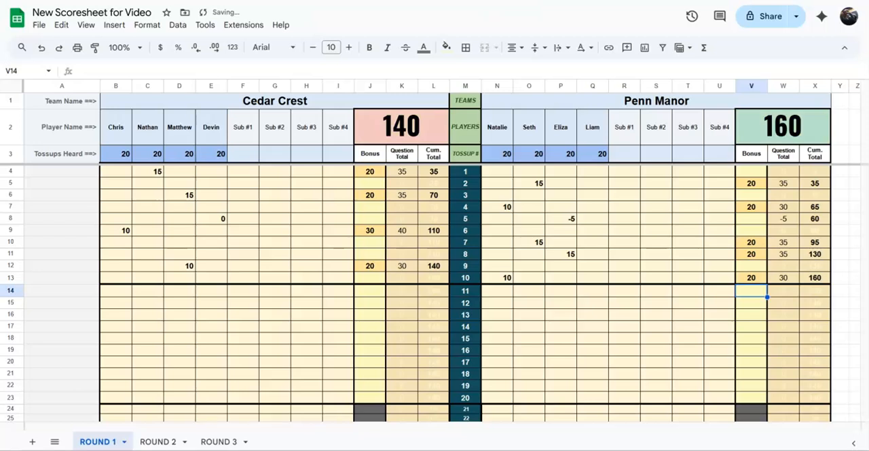
- Enter the substitute's first name in Cedar Crest's Sub #1 slot
{"action": "key", "text": "Left"}
{"action": "key", "text": "Left"}
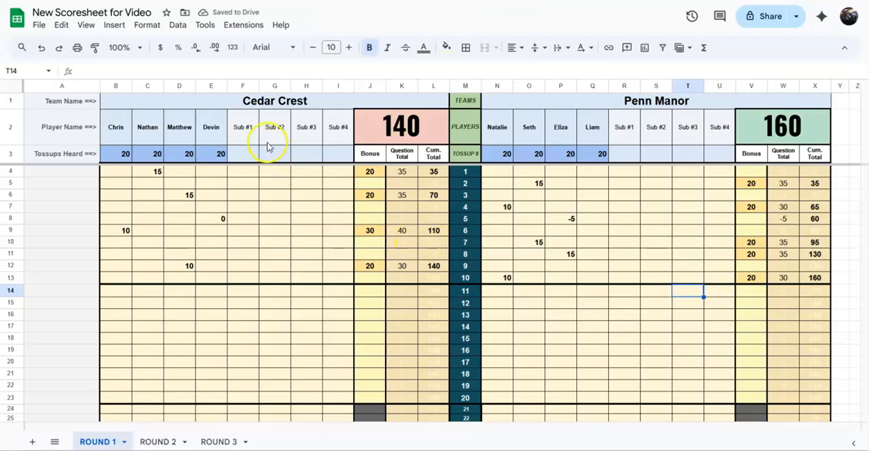
{"action": "left_click", "coordinate": [243, 129]}
{"action": "type", "text": "Tyler"}
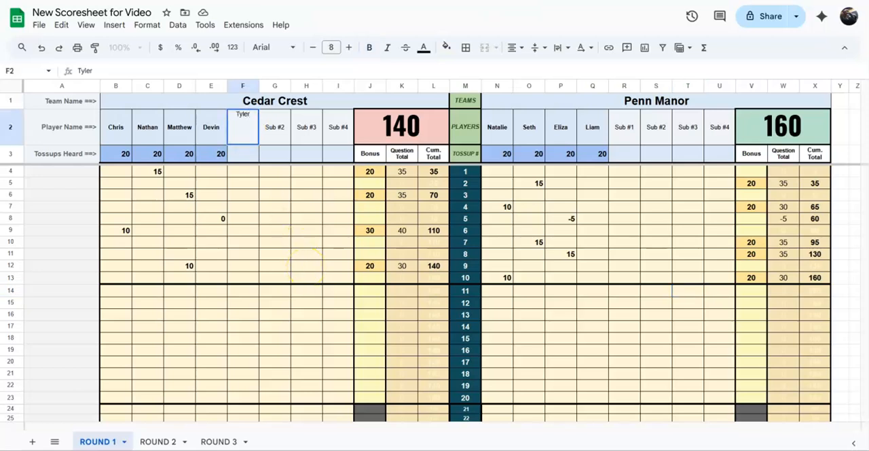
{"action": "key", "text": "Return"}
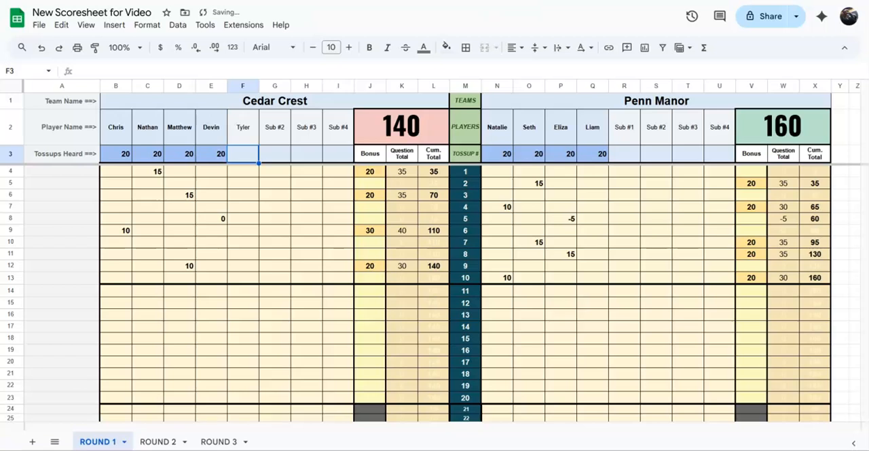
- Set tossups heard to 10 for Cedar Crest's fourth player and to 10 for the first substitute
{"action": "key", "text": "Left"}
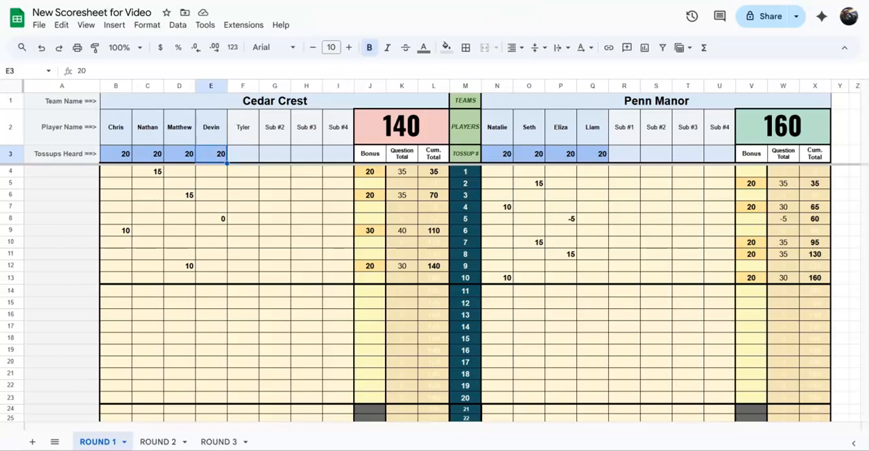
{"action": "type", "text": "10"}
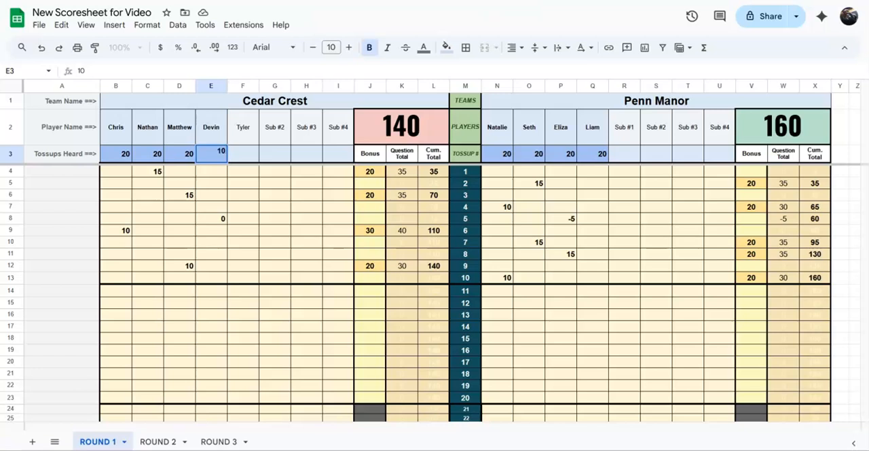
{"action": "key", "text": "Right"}
{"action": "type", "text": "10"}
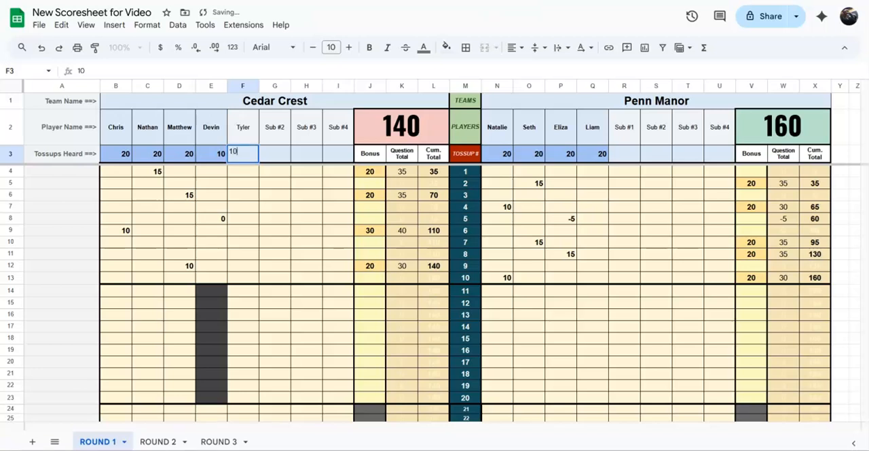
{"action": "key", "text": "Down"}
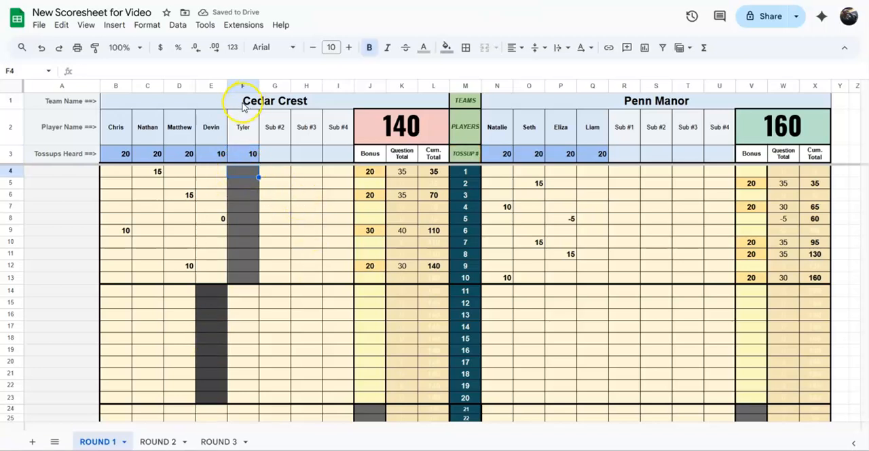
- Clear the first substitute's tossups heard for Cedar Crest and re-enter 10
{"action": "left_click", "coordinate": [250, 158]}
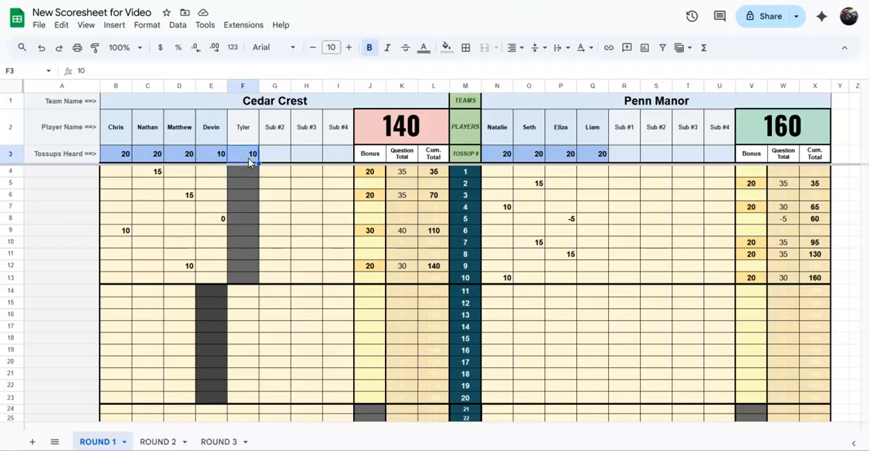
{"action": "key", "text": "Delete"}
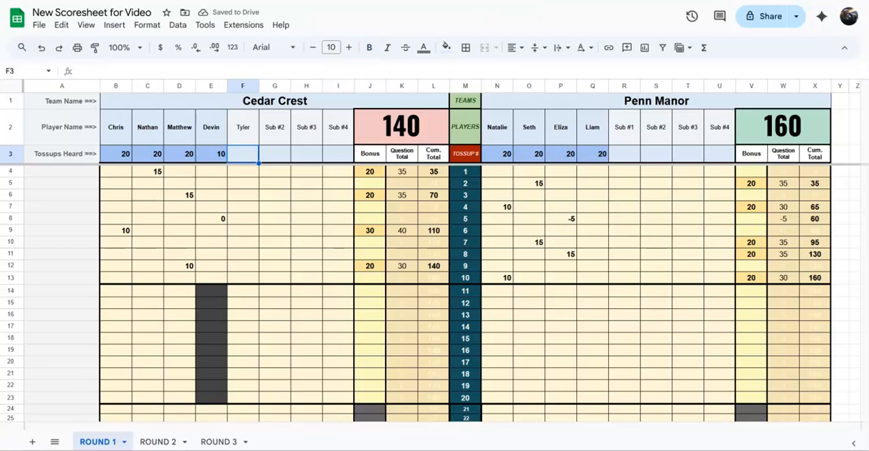
{"action": "type", "text": "10"}
{"action": "key", "text": "Return"}
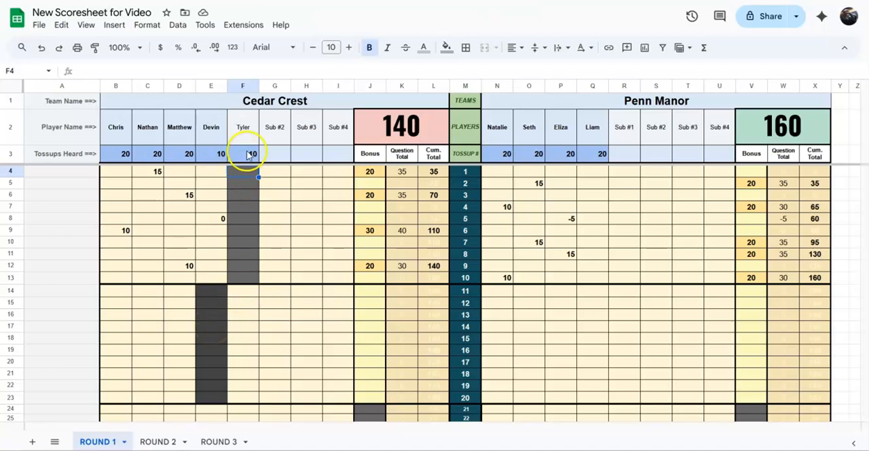
- Try entering 10 in Cedar Crest's blocked cells: the fourth player on tossup 11 and the substitute on tossup 5
{"action": "left_click", "coordinate": [224, 295]}
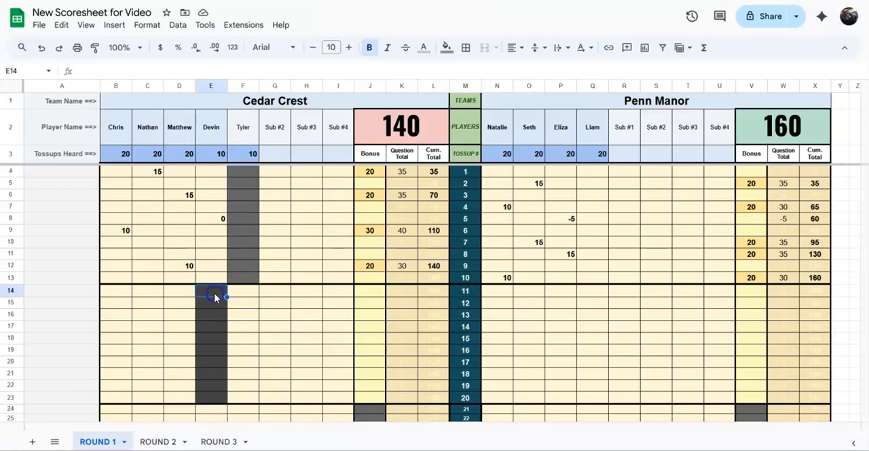
{"action": "type", "text": "10"}
{"action": "key", "text": "Return"}
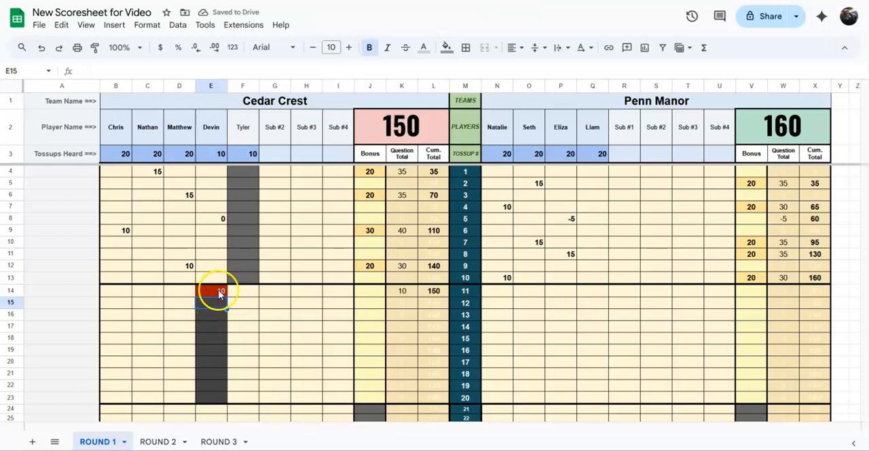
{"action": "left_click", "coordinate": [244, 256]}
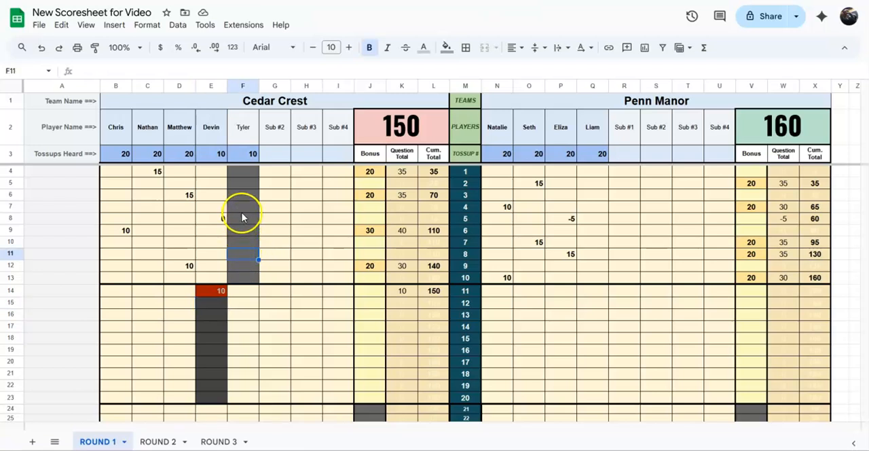
{"action": "left_click", "coordinate": [240, 219]}
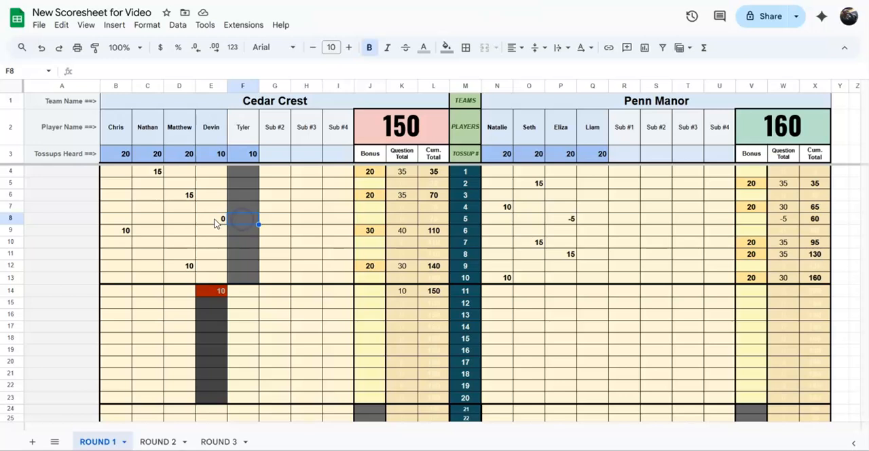
{"action": "type", "text": "10"}
{"action": "key", "text": "Return"}
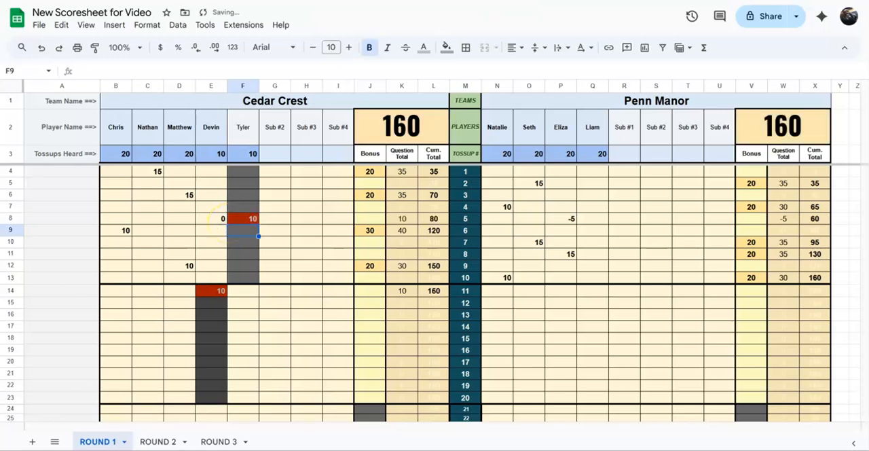
- Clear the invalid scores for Cedar Crest's substitute on tossup 5 and fourth player on tossup 11
{"action": "left_click", "coordinate": [245, 218]}
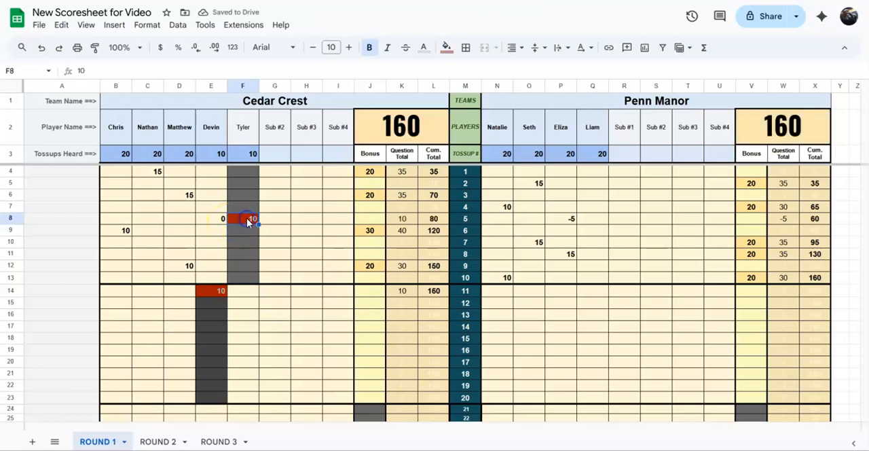
{"action": "key", "text": "Delete"}
{"action": "left_click", "coordinate": [217, 290]}
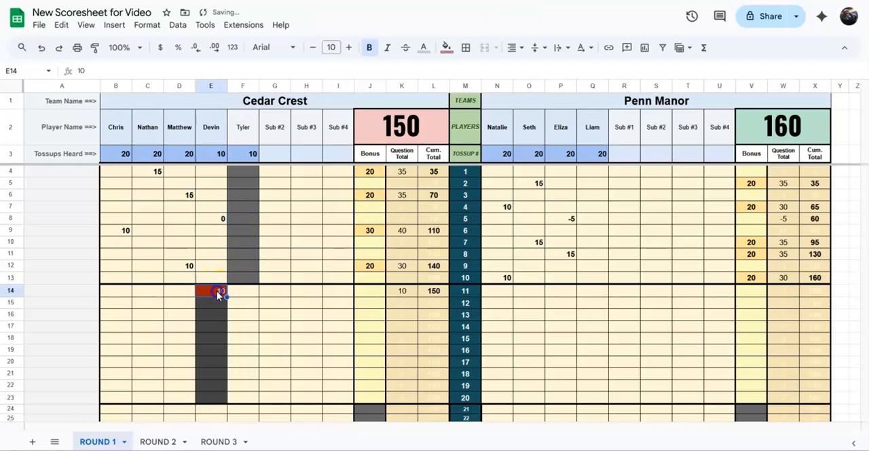
{"action": "key", "text": "Delete"}
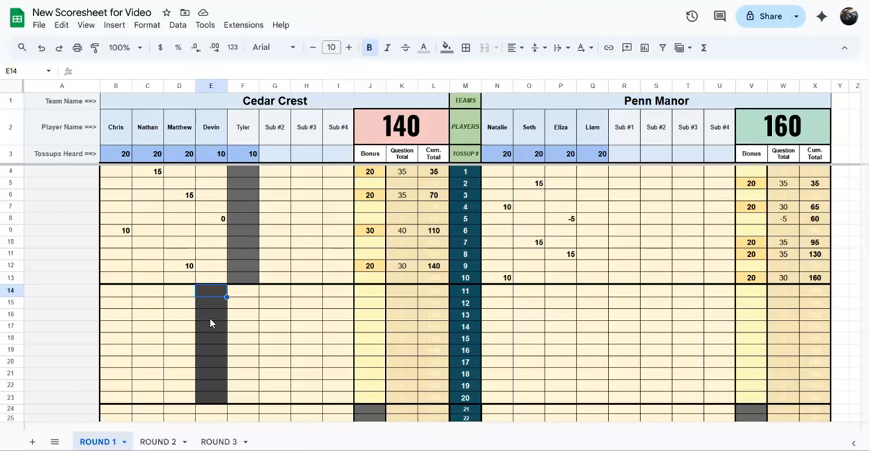
{"action": "left_click", "coordinate": [228, 296]}
{"action": "type", "text": "15"}
{"action": "key", "text": "Tab"}
{"action": "key", "text": "Tab"}
{"action": "key", "text": "Tab"}
{"action": "key", "text": "Tab"}
{"action": "key", "text": "shift+Tab"}
{"action": "key", "text": "shift+Tab"}
{"action": "key", "text": "shift+Tab"}
{"action": "key", "text": "shift+Tab"}
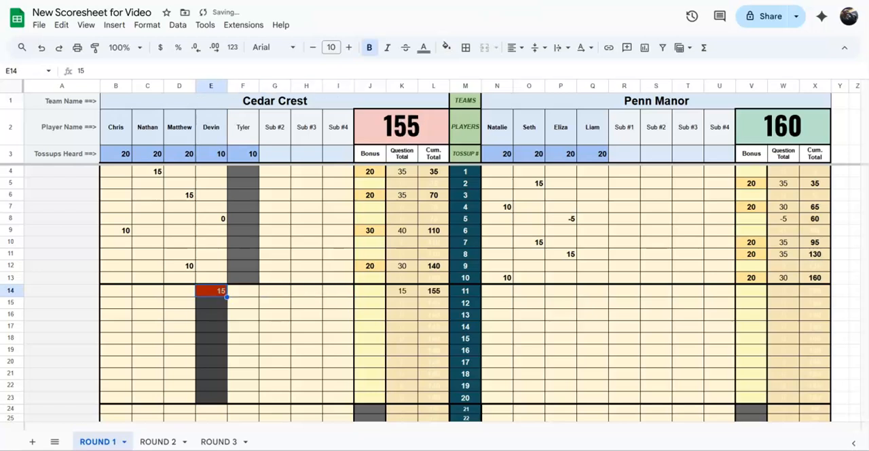
{"action": "key", "text": "Delete"}
- Score tossup 11 for Cedar Crest with 15 for the third player and 20 bonus points
{"action": "key", "text": "shift+Tab"}
{"action": "type", "text": "15"}
{"action": "key", "text": "Tab"}
{"action": "key", "text": "Tab"}
{"action": "key", "text": "Tab"}
{"action": "key", "text": "Tab"}
{"action": "key", "text": "Tab"}
{"action": "key", "text": "Tab"}
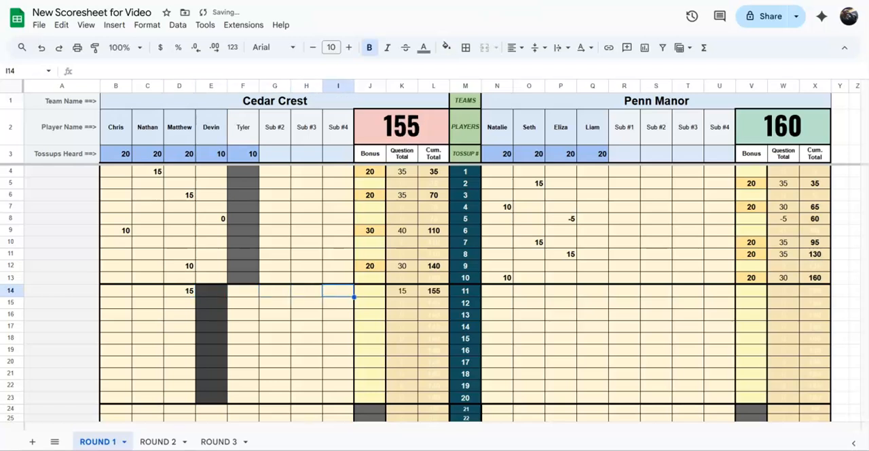
{"action": "type", "text": "20"}
{"action": "key", "text": "Tab"}
{"action": "key", "text": "Tab"}
{"action": "key", "text": "Tab"}
{"action": "key", "text": "Tab"}
{"action": "key", "text": "Tab"}
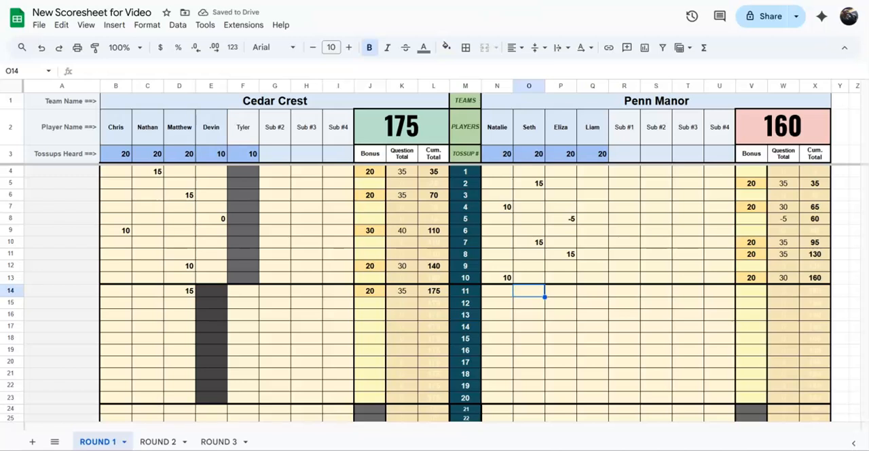
{"action": "type", "text": "15"}
{"action": "key", "text": "Return"}
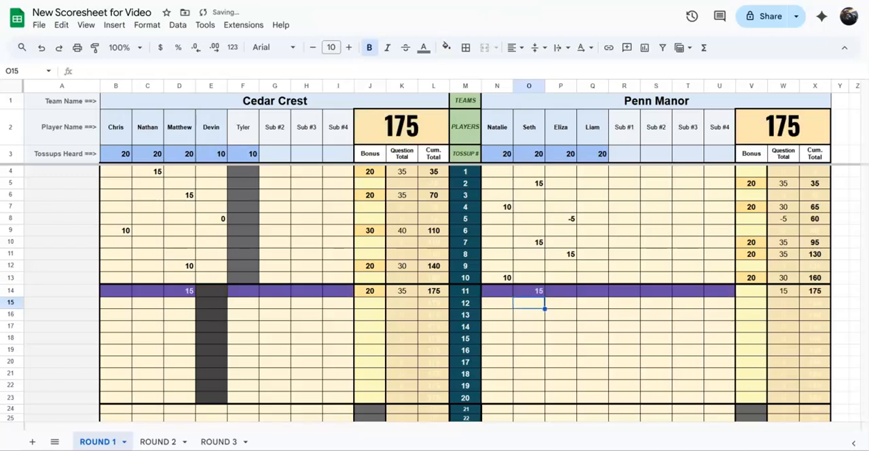
{"action": "key", "text": "Up"}
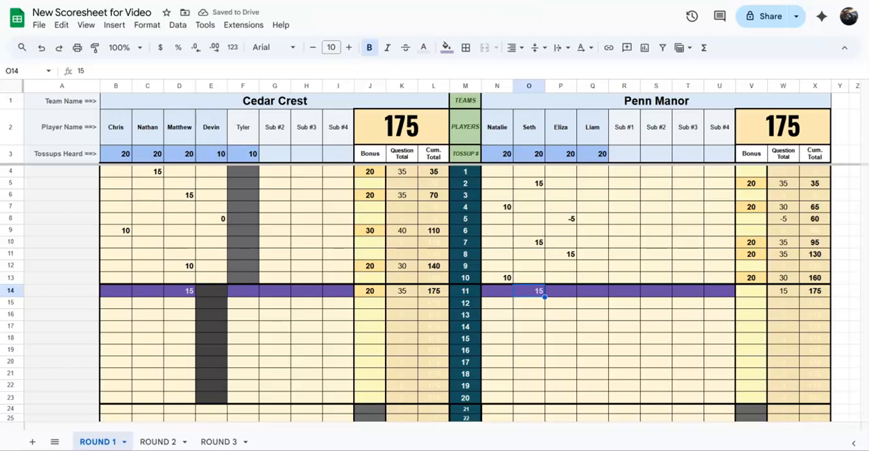
{"action": "key", "text": "Delete"}
{"action": "key", "text": "Down"}
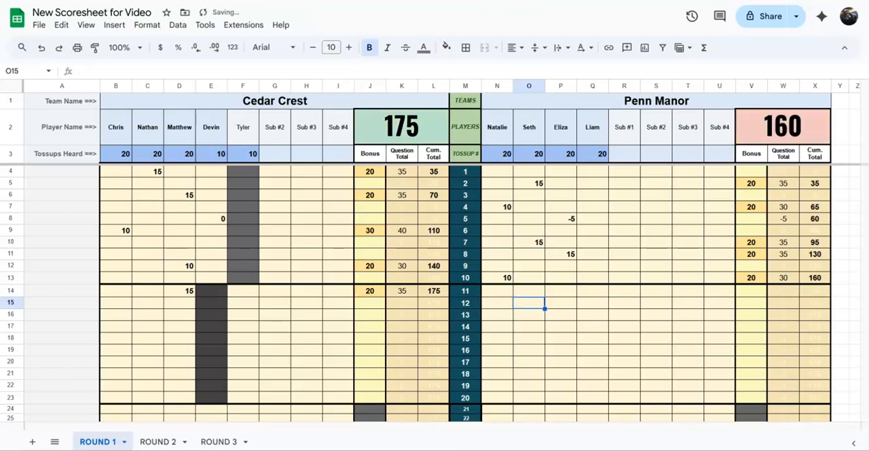
- Score tossup 12 for Penn Manor with 15 for the second player and 10 bonus points
{"action": "type", "text": "15"}
{"action": "key", "text": "Right"}
{"action": "key", "text": "Right"}
{"action": "key", "text": "Right"}
{"action": "key", "text": "Right"}
{"action": "key", "text": "Right"}
{"action": "key", "text": "Right"}
{"action": "key", "text": "Right"}
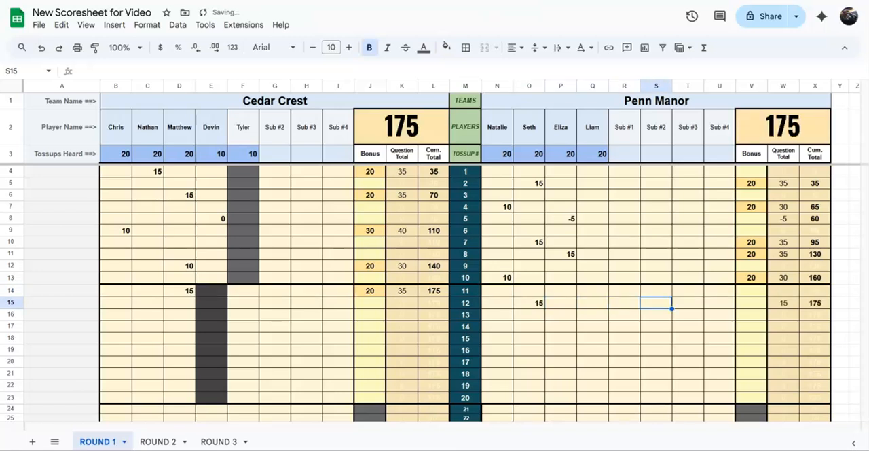
{"action": "type", "text": "10"}
{"action": "key", "text": "Return"}
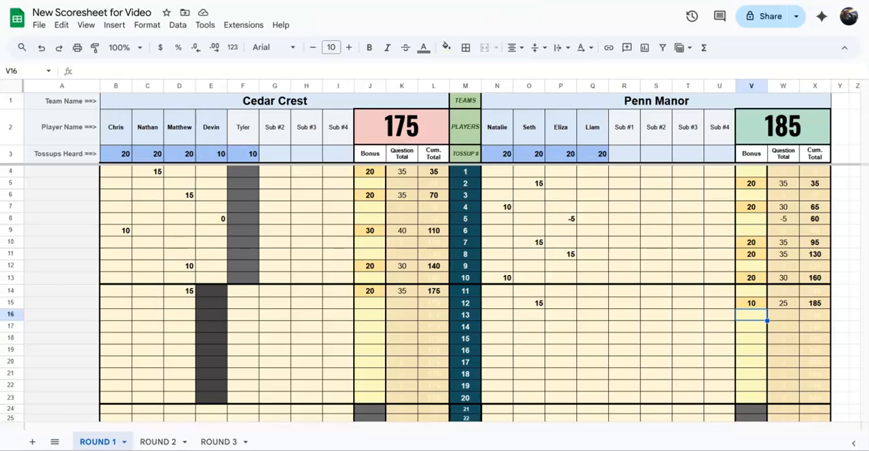
- Score tossup 13 for Cedar Crest with 10 for the first player and 0 bonus points
{"action": "key", "text": "Down"}
{"action": "key", "text": "Down"}
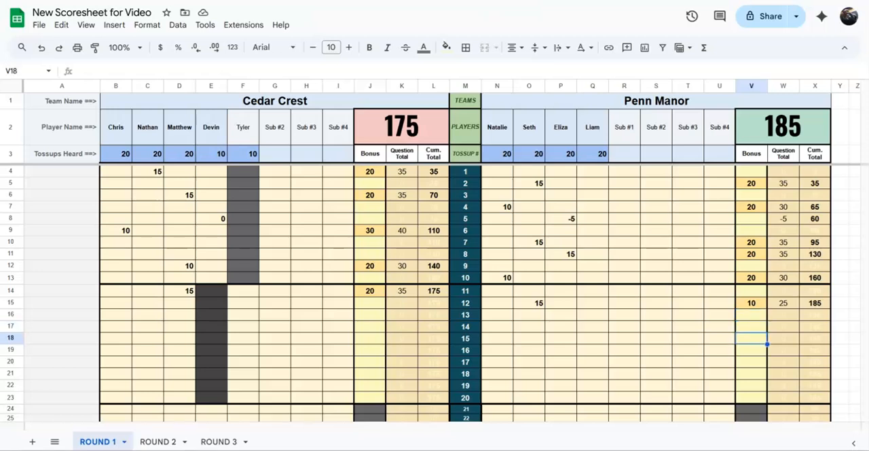
{"action": "key", "text": "Up"}
{"action": "key", "text": "Up"}
{"action": "key", "text": "Left"}
{"action": "key", "text": "Left"}
{"action": "key", "text": "Left"}
{"action": "key", "text": "Left"}
{"action": "key", "text": "Left"}
{"action": "key", "text": "Left"}
{"action": "key", "text": "Left"}
{"action": "key", "text": "Left"}
{"action": "key", "text": "Left"}
{"action": "key", "text": "Left"}
{"action": "key", "text": "Left"}
{"action": "key", "text": "Left"}
{"action": "key", "text": "Left"}
{"action": "key", "text": "Left"}
{"action": "key", "text": "Left"}
{"action": "key", "text": "Left"}
{"action": "key", "text": "Left"}
{"action": "key", "text": "Left"}
{"action": "key", "text": "Left"}
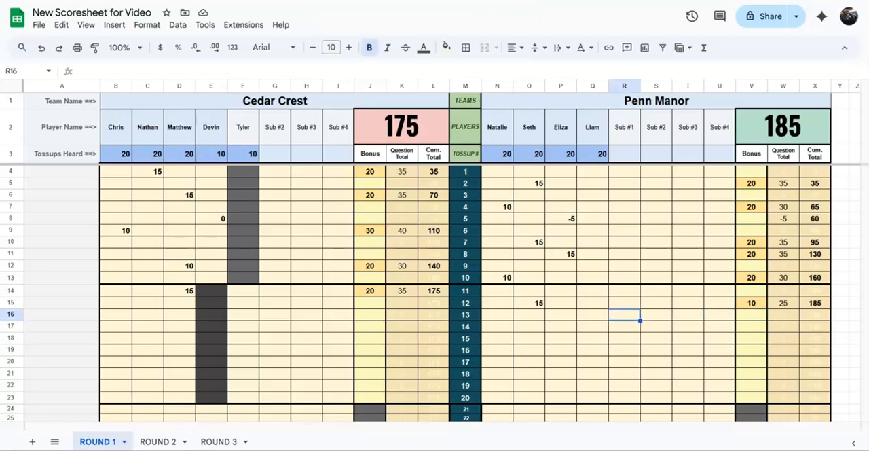
{"action": "key", "text": "Left"}
{"action": "type", "text": "10"}
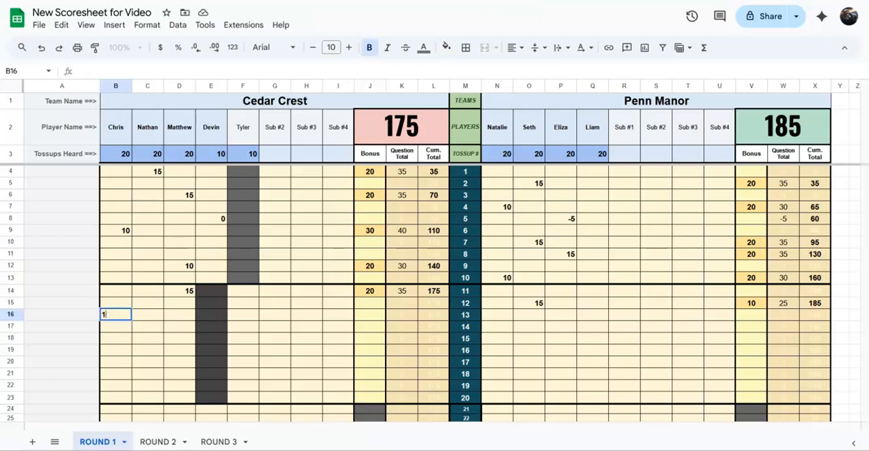
{"action": "key", "text": "Right"}
{"action": "key", "text": "Right"}
{"action": "key", "text": "Right"}
{"action": "key", "text": "Right"}
{"action": "key", "text": "Right"}
{"action": "key", "text": "Right"}
{"action": "key", "text": "Right"}
{"action": "key", "text": "Right"}
{"action": "type", "text": "0"}
{"action": "key", "text": "Return"}
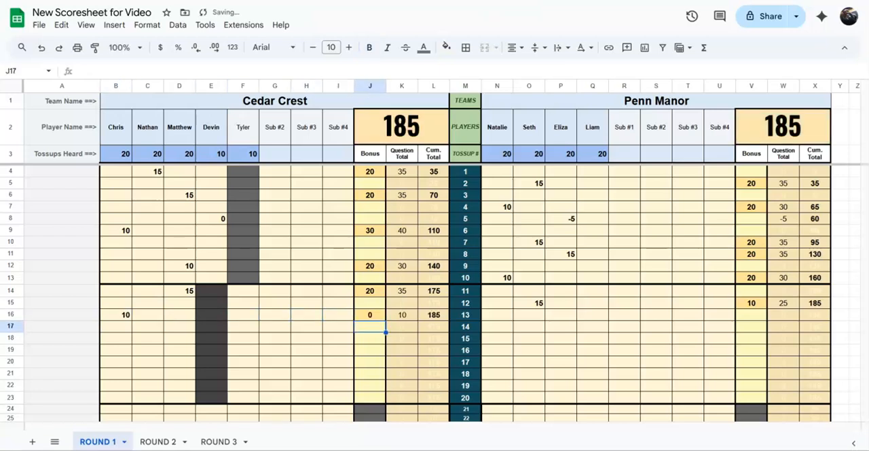
- Enter 0 for Cedar Crest's third player on tossups 14 and 16 and for the second player on tossup 15
{"action": "key", "text": "Left"}
{"action": "key", "text": "Left"}
{"action": "key", "text": "Left"}
{"action": "key", "text": "Left"}
{"action": "key", "text": "Left"}
{"action": "key", "text": "Left"}
{"action": "type", "text": "0"}
{"action": "key", "text": "Return"}
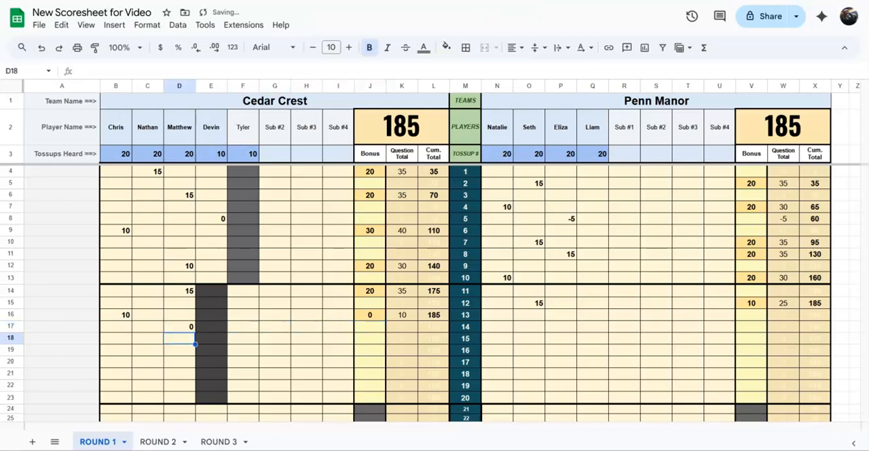
{"action": "key", "text": "Left"}
{"action": "type", "text": "0"}
{"action": "key", "text": "Return"}
{"action": "key", "text": "Right"}
{"action": "type", "text": "0"}
{"action": "key", "text": "Return"}
- Enter 0 for Cedar Crest's second player on tossups 17, 19 and 20 and for the third player on tossup 18
{"action": "key", "text": "Left"}
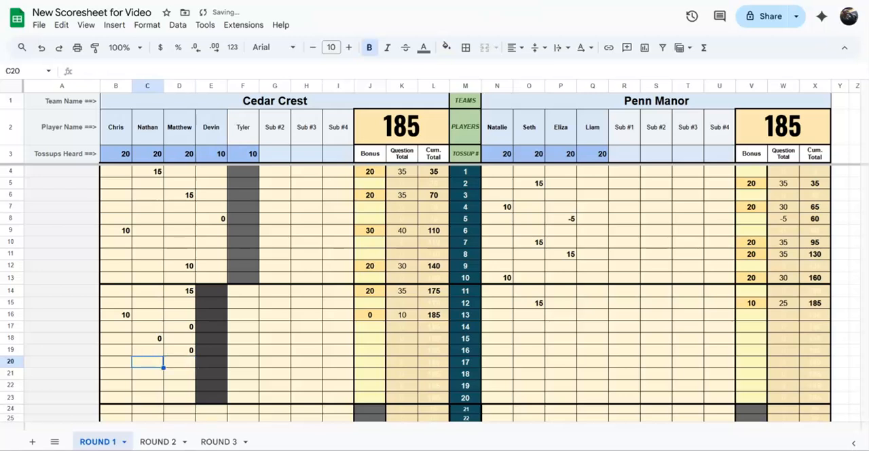
{"action": "type", "text": "0"}
{"action": "key", "text": "Return"}
{"action": "key", "text": "Right"}
{"action": "type", "text": "0"}
{"action": "key", "text": "Return"}
{"action": "key", "text": "Left"}
{"action": "type", "text": "0"}
{"action": "key", "text": "Return"}
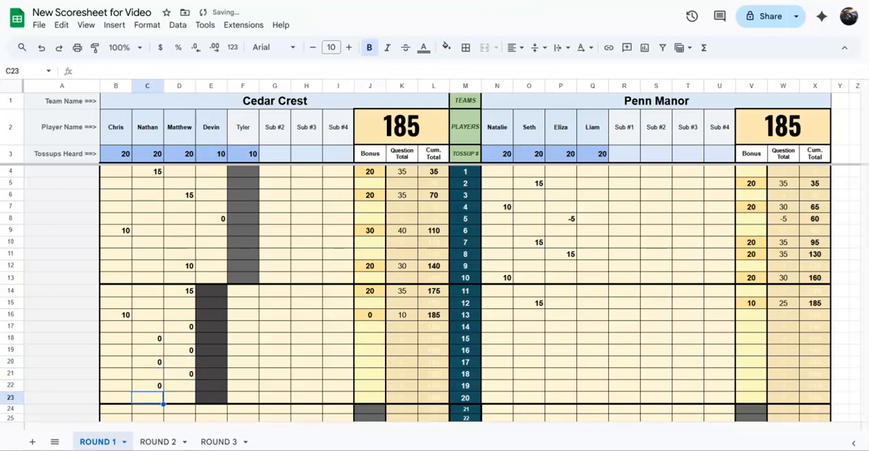
{"action": "type", "text": "0"}
{"action": "key", "text": "Right"}
{"action": "key", "text": "Right"}
{"action": "key", "text": "Right"}
{"action": "key", "text": "Right"}
{"action": "key", "text": "Right"}
{"action": "key", "text": "Right"}
{"action": "key", "text": "Right"}
{"action": "key", "text": "Right"}
{"action": "key", "text": "Right"}
{"action": "key", "text": "Right"}
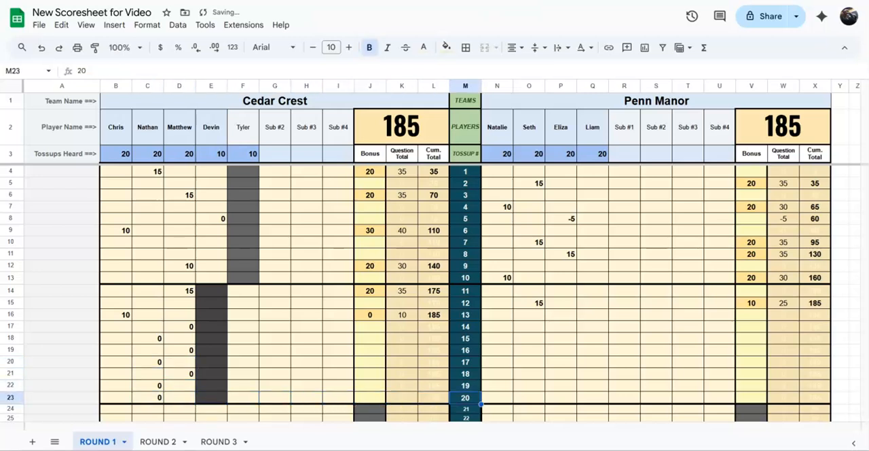
- Examine the extra tossup rows below tossup 20 that are used for breaking a tie
{"action": "key", "text": "Down"}
{"action": "key", "text": "Down"}
{"action": "key", "text": "Down"}
{"action": "key", "text": "Down"}
{"action": "key", "text": "Down"}
{"action": "key", "text": "Down"}
{"action": "key", "text": "Down"}
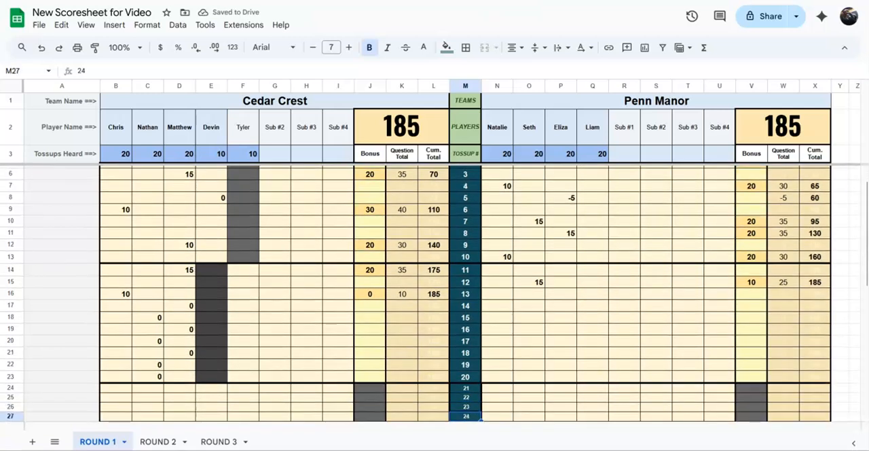
{"action": "key", "text": "Up"}
{"action": "key", "text": "Up"}
{"action": "key", "text": "Up"}
{"action": "key", "text": "Up"}
{"action": "key", "text": "Up"}
{"action": "key", "text": "Up"}
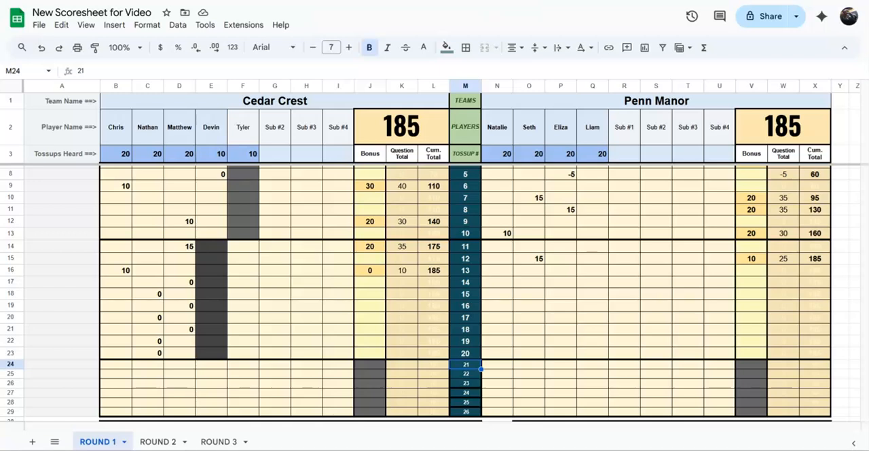
- Enter 15 for Cedar Crest's third player on tossup 21
{"action": "key", "text": "Left"}
{"action": "key", "text": "Left"}
{"action": "key", "text": "Left"}
{"action": "key", "text": "Left"}
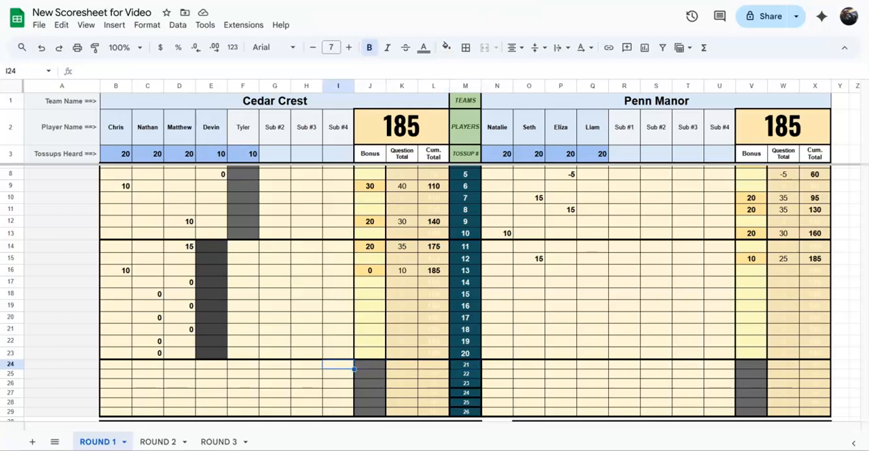
{"action": "key", "text": "Right"}
{"action": "key", "text": "Left"}
{"action": "key", "text": "Left"}
{"action": "key", "text": "Left"}
{"action": "key", "text": "Left"}
{"action": "key", "text": "Left"}
{"action": "key", "text": "Left"}
{"action": "key", "text": "Left"}
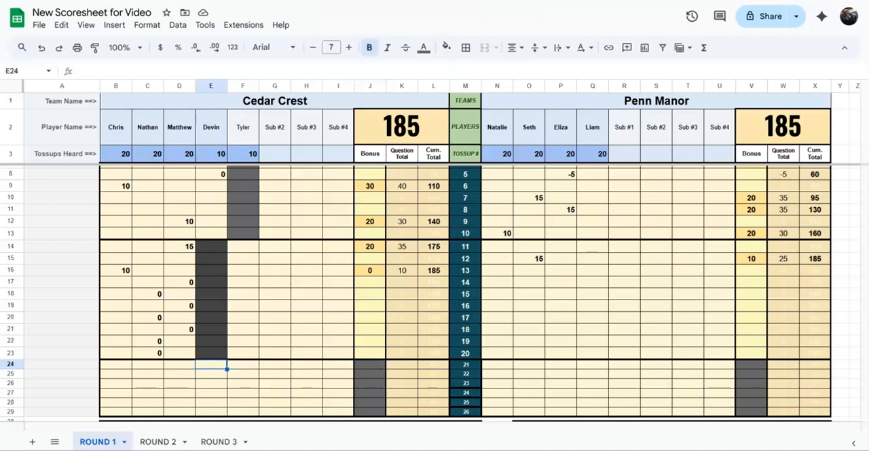
{"action": "key", "text": "Right"}
{"action": "type", "text": "15"}
- Try entering 20 in Cedar Crest's greyed-out bonus cell for tossup 21, and clear the entry
{"action": "key", "text": "Right"}
{"action": "key", "text": "Right"}
{"action": "key", "text": "Right"}
{"action": "key", "text": "Right"}
{"action": "key", "text": "Right"}
{"action": "key", "text": "Right"}
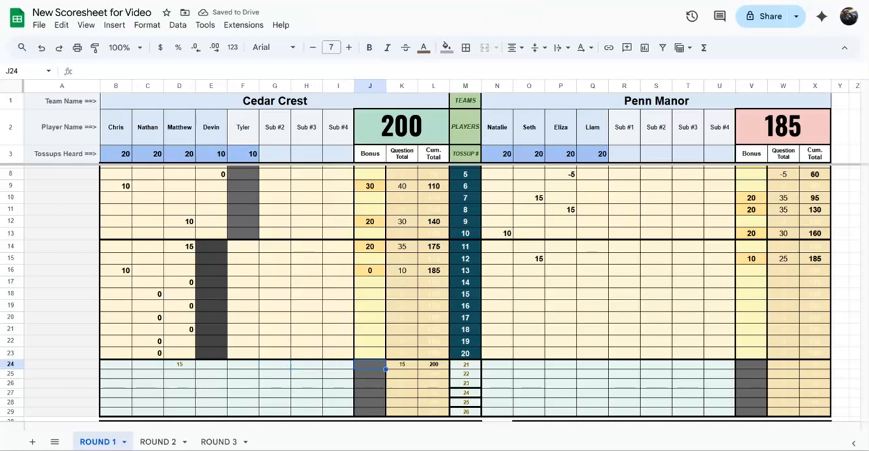
{"action": "type", "text": "20"}
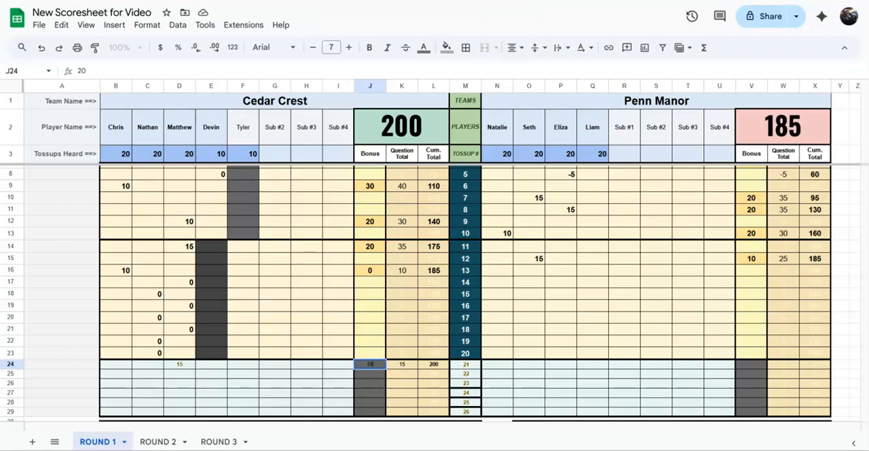
{"action": "key", "text": "Return"}
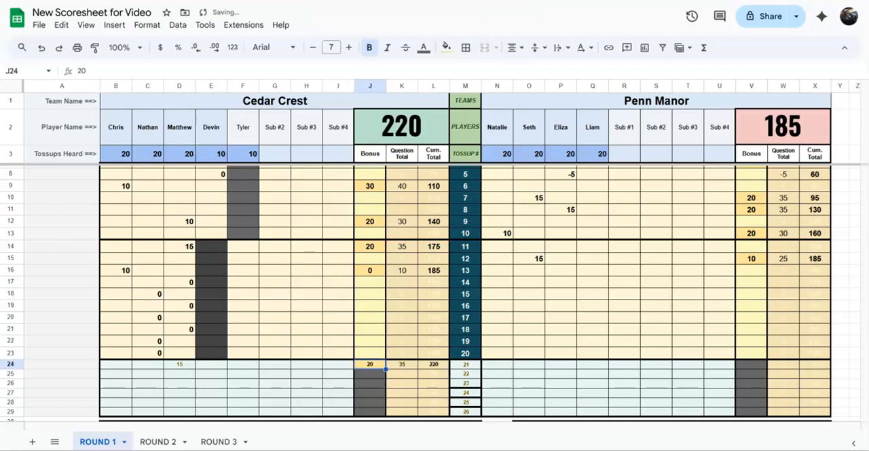
{"action": "key", "text": "Delete"}
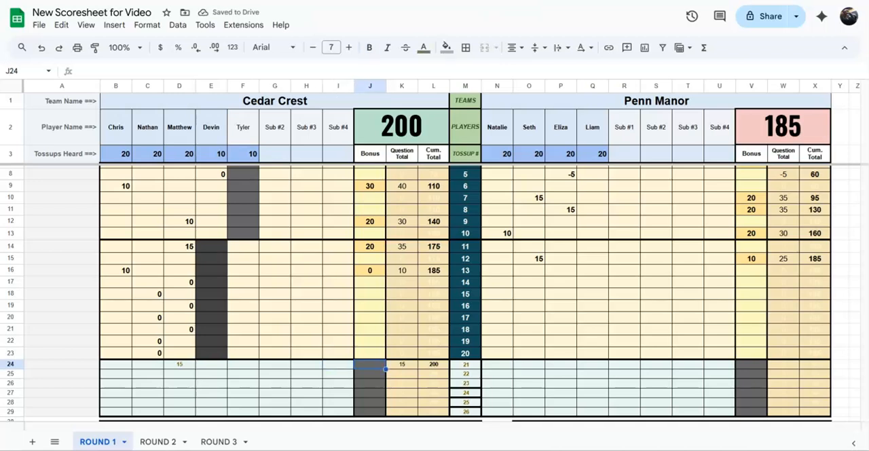
{"action": "key", "text": "Right"}
{"action": "key", "text": "Right"}
{"action": "key", "text": "Left"}
{"action": "key", "text": "Left"}
{"action": "key", "text": "Right"}
{"action": "key", "text": "Right"}
{"action": "key", "text": "Right"}
{"action": "key", "text": "Right"}
{"action": "key", "text": "Right"}
{"action": "key", "text": "Left"}
{"action": "key", "text": "Left"}
{"action": "key", "text": "Left"}
{"action": "key", "text": "Left"}
{"action": "key", "text": "Left"}
{"action": "key", "text": "Left"}
{"action": "key", "text": "Right"}
{"action": "key", "text": "Right"}
{"action": "key", "text": "Right"}
{"action": "key", "text": "Right"}
{"action": "key", "text": "Right"}
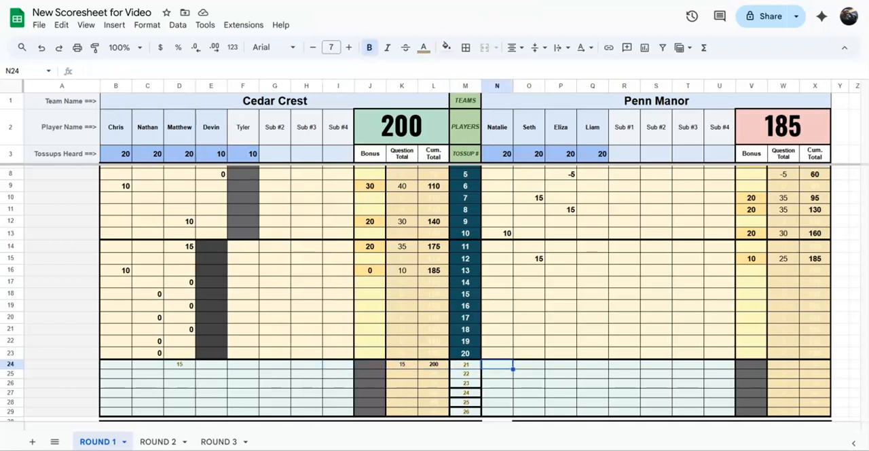
- Enter -5 for Cedar Crest's fourth player on tossup 22
{"action": "key", "text": "Down"}
{"action": "key", "text": "Left"}
{"action": "key", "text": "Left"}
{"action": "key", "text": "Left"}
{"action": "key", "text": "Left"}
{"action": "key", "text": "Left"}
{"action": "key", "text": "Left"}
{"action": "key", "text": "Left"}
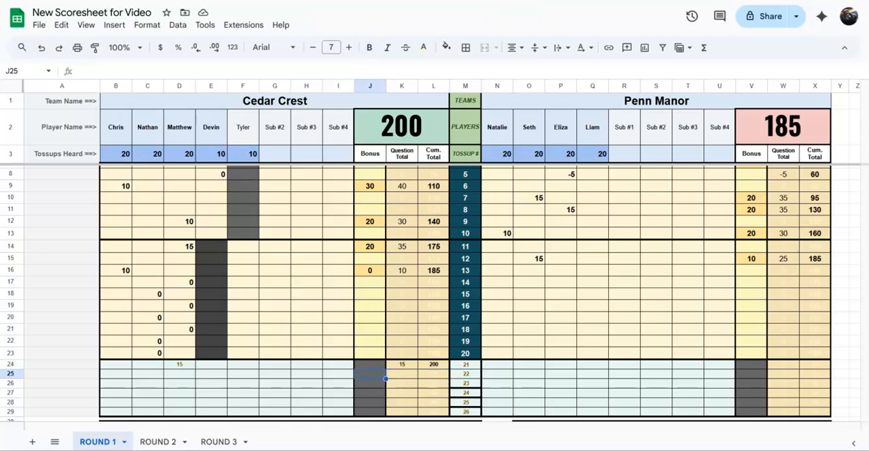
{"action": "key", "text": "Left"}
{"action": "key", "text": "Left"}
{"action": "type", "text": "-5"}
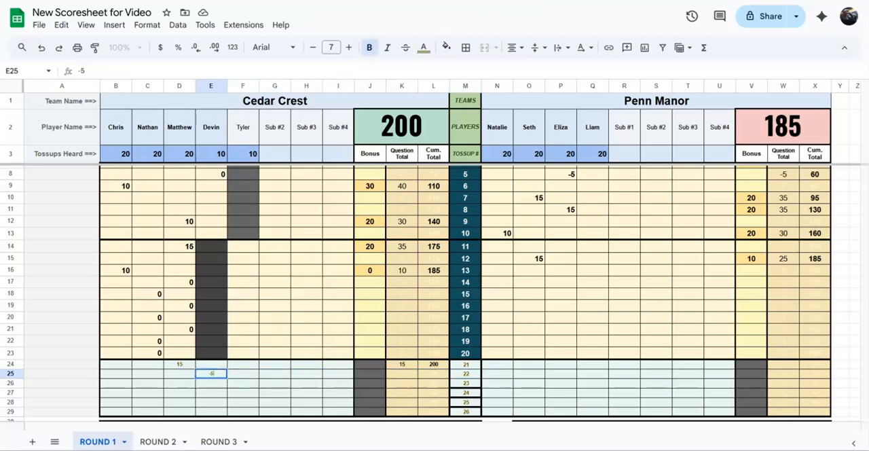
- Enter 10 on tossup 22 and 0 on tossup 23 for Penn Manor's second player
{"action": "key", "text": "Right"}
{"action": "key", "text": "Right"}
{"action": "key", "text": "Right"}
{"action": "key", "text": "Right"}
{"action": "key", "text": "Right"}
{"action": "key", "text": "Right"}
{"action": "key", "text": "Right"}
{"action": "key", "text": "Right"}
{"action": "key", "text": "Right"}
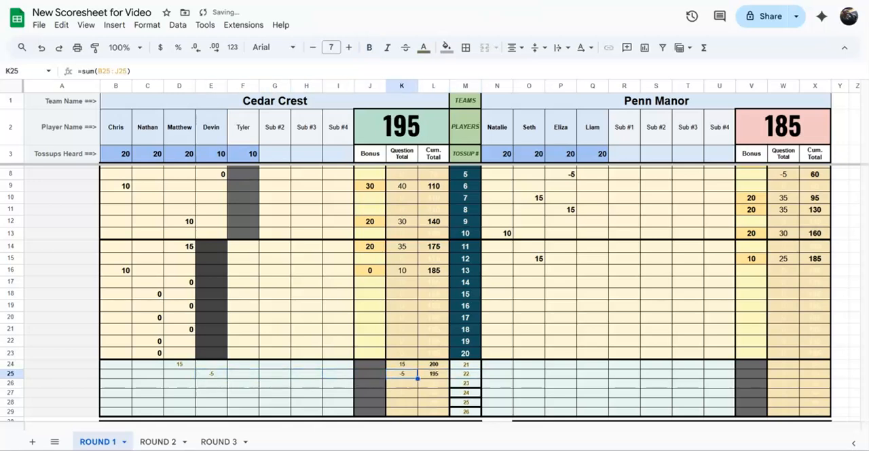
{"action": "key", "text": "Right"}
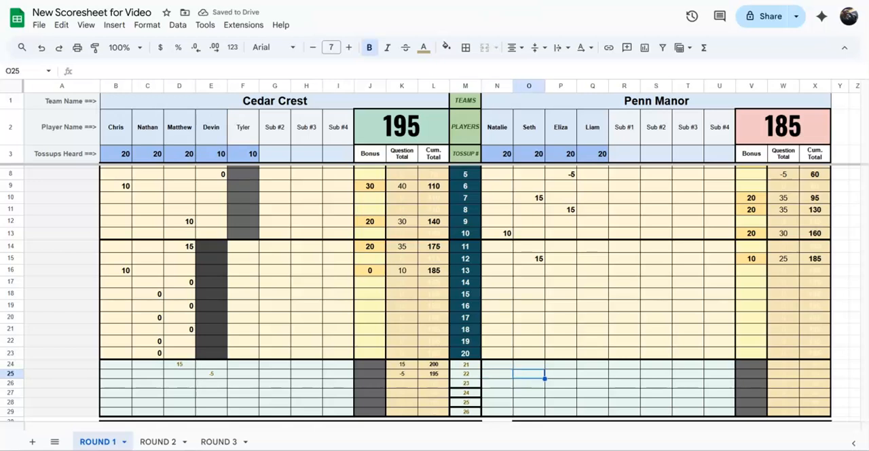
{"action": "type", "text": "1"}
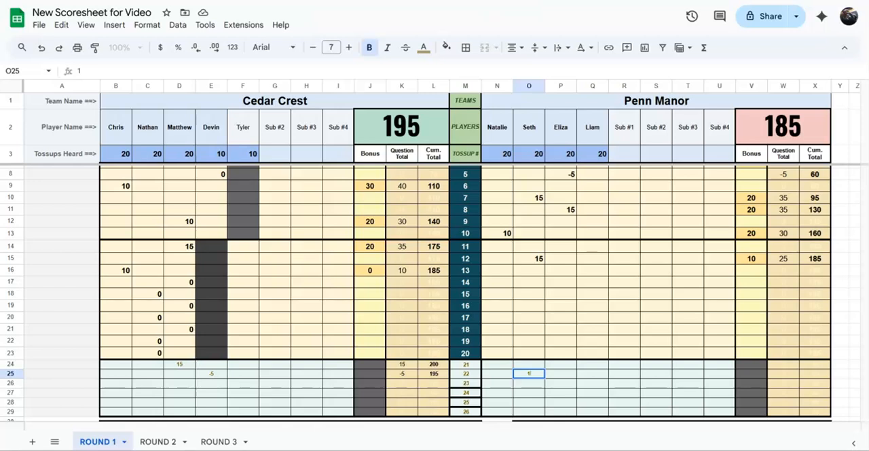
{"action": "type", "text": "0"}
{"action": "key", "text": "Return"}
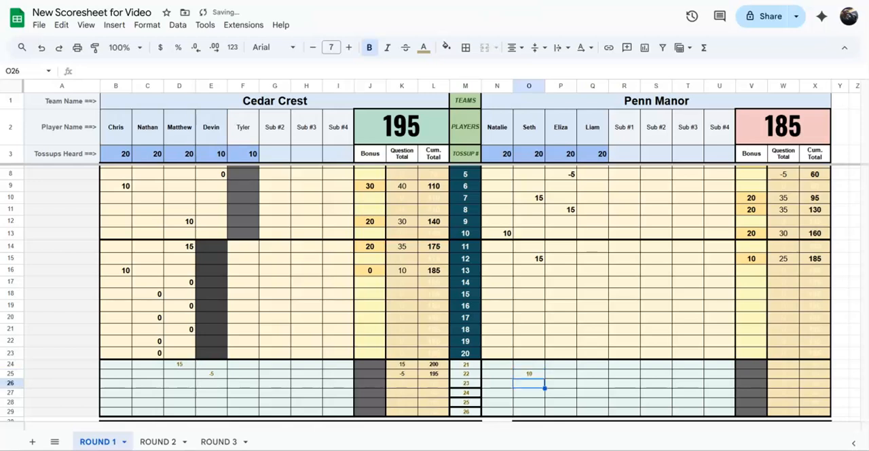
{"action": "type", "text": "0"}
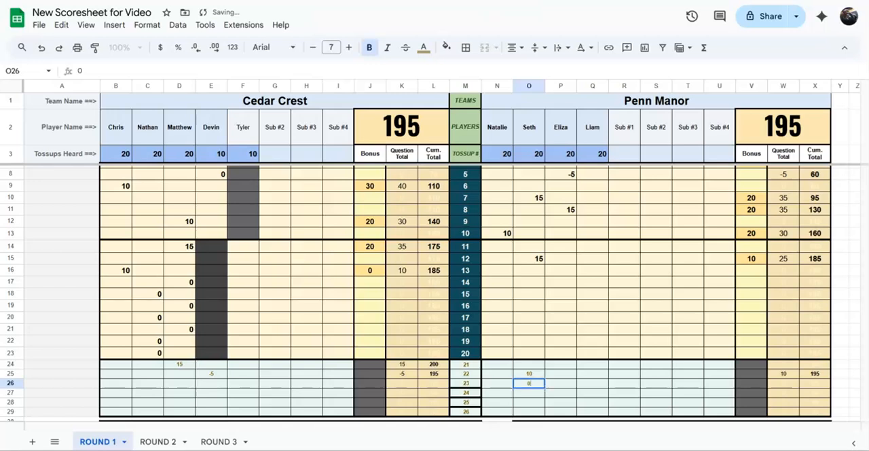
{"action": "key", "text": "Return"}
- Look over the tossup statistics and scoresheet notes below the scoring grid
{"action": "key", "text": "Left"}
{"action": "key", "text": "Left"}
{"action": "key", "text": "Left"}
{"action": "key", "text": "Left"}
{"action": "key", "text": "Left"}
{"action": "key", "text": "Left"}
{"action": "key", "text": "Left"}
{"action": "key", "text": "Left"}
{"action": "key", "text": "Left"}
{"action": "key", "text": "Left"}
{"action": "key", "text": "Left"}
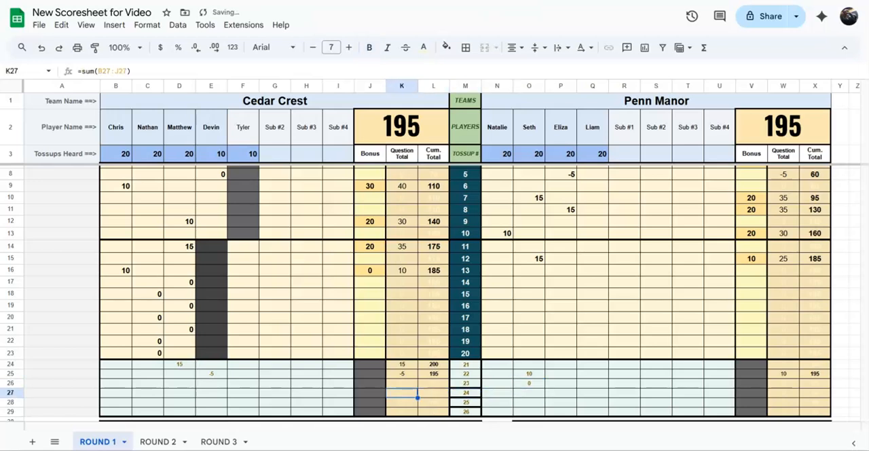
{"action": "key", "text": "Left"}
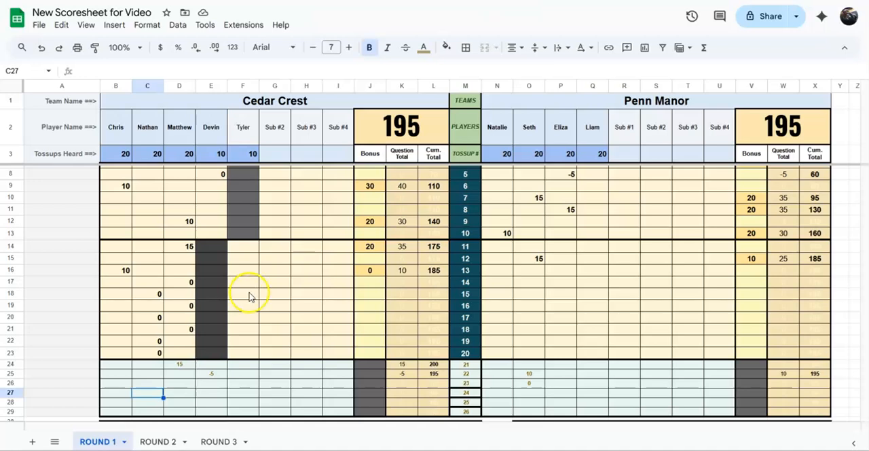
{"action": "left_click", "coordinate": [865, 421]}
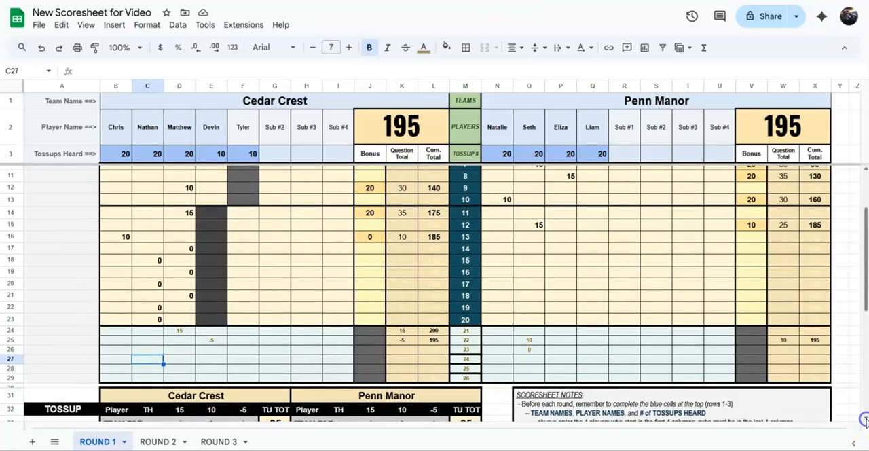